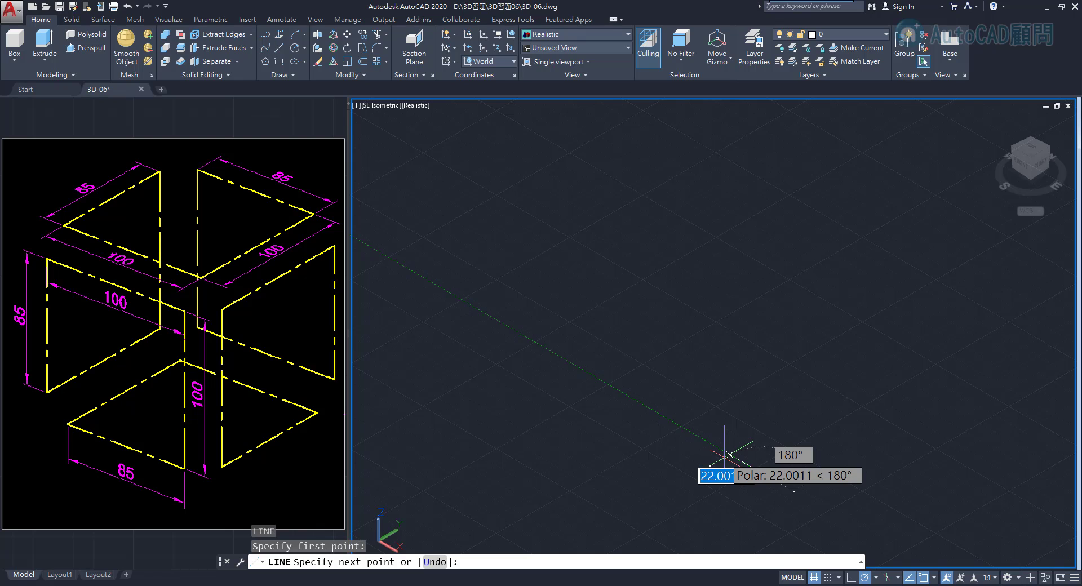
Draw the open bottom loop with connected line segments: 85 along -X, 100 along +Y, 100 along +X and 85 along -Y
text(85)
key(Return)
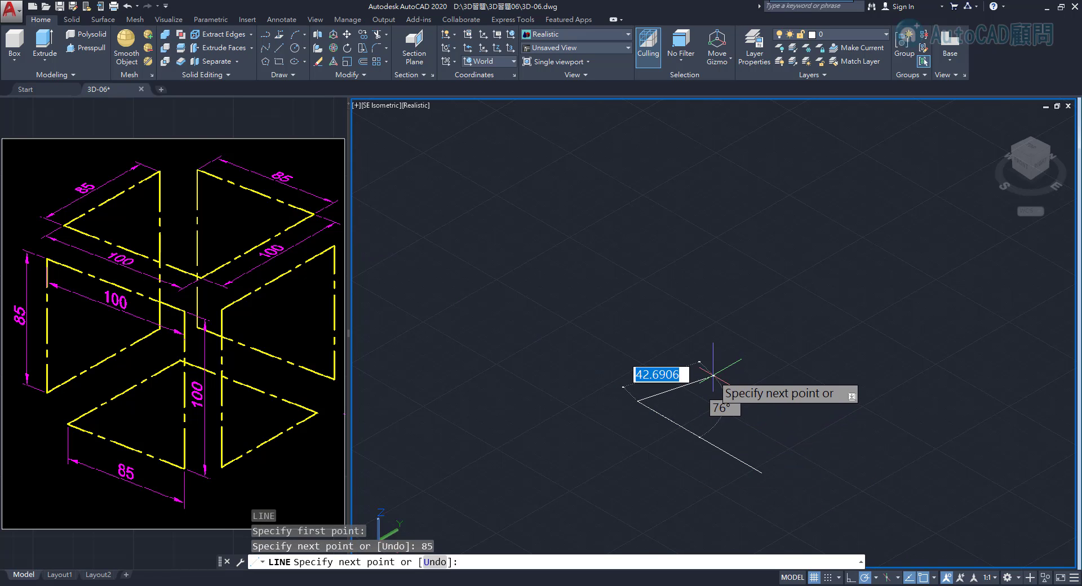
text(10)
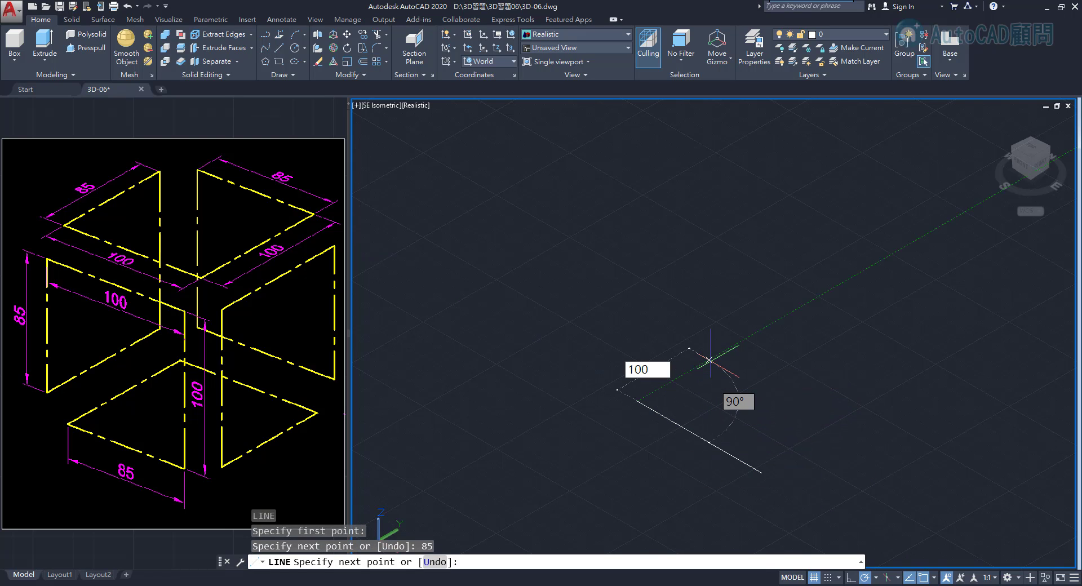
text(0)
key(Return)
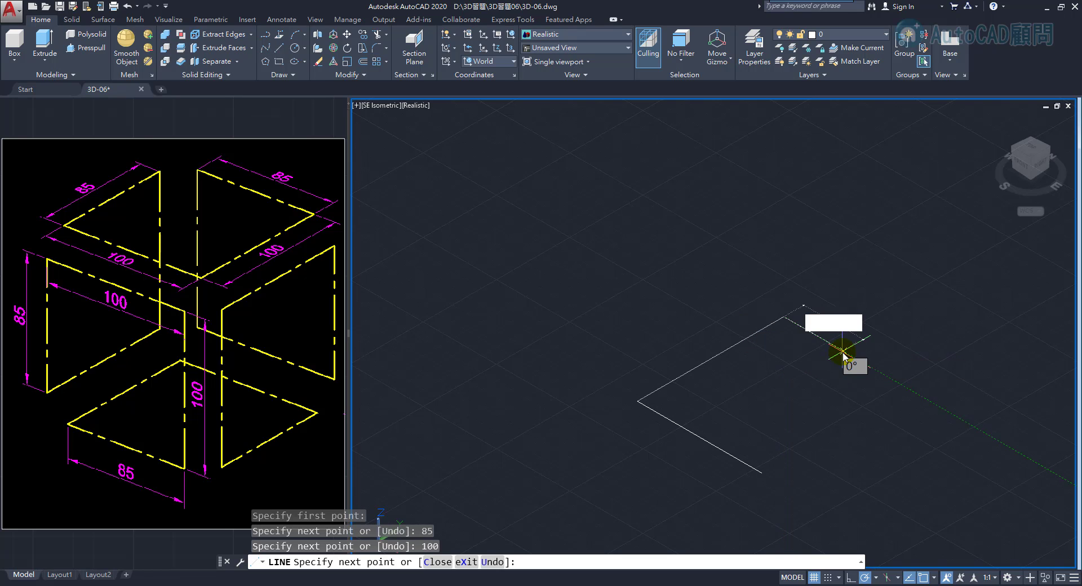
text(100)
key(Return)
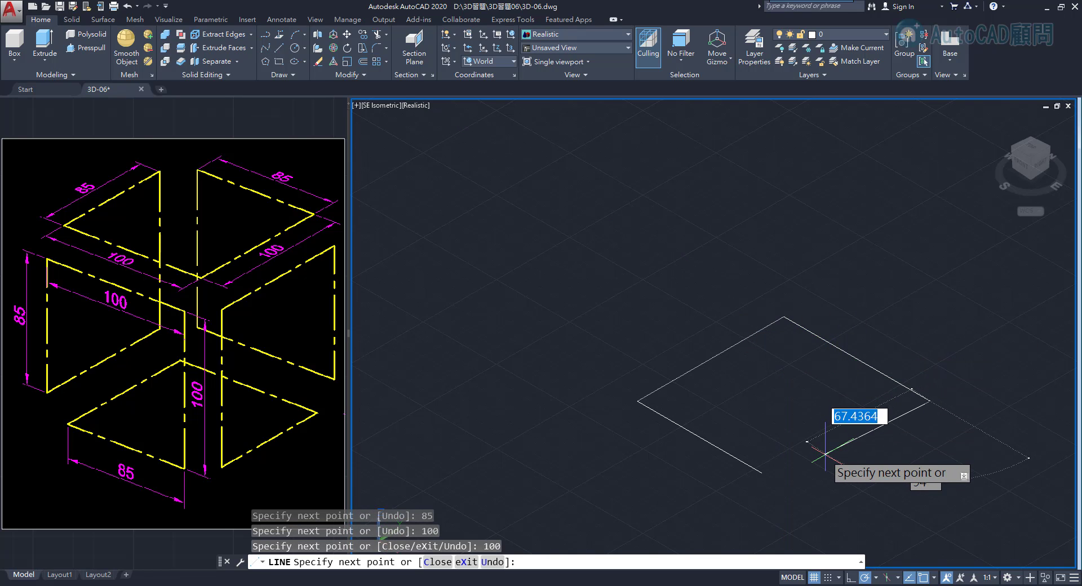
text(85)
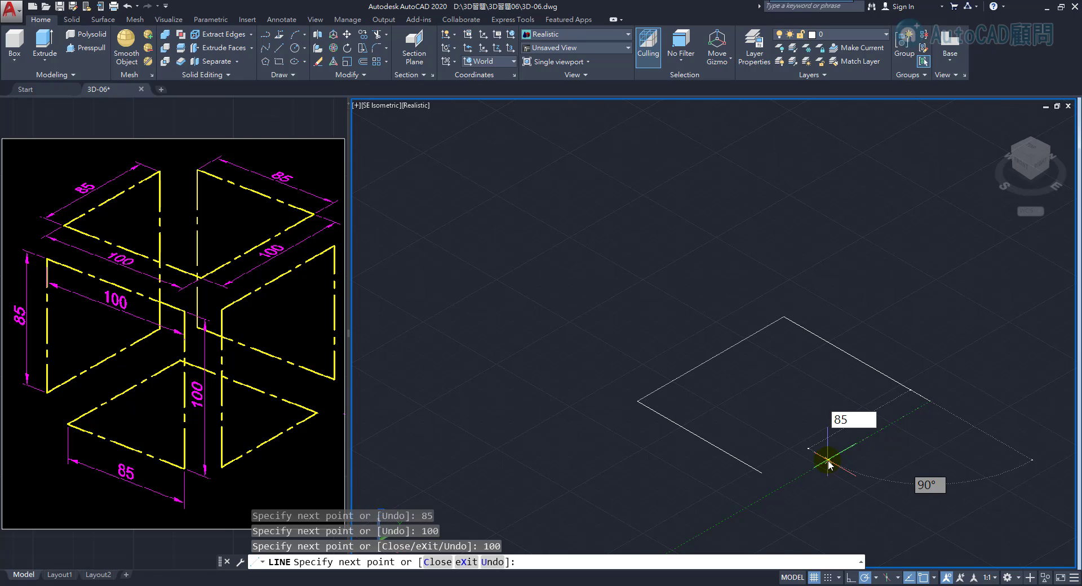
key(Return)
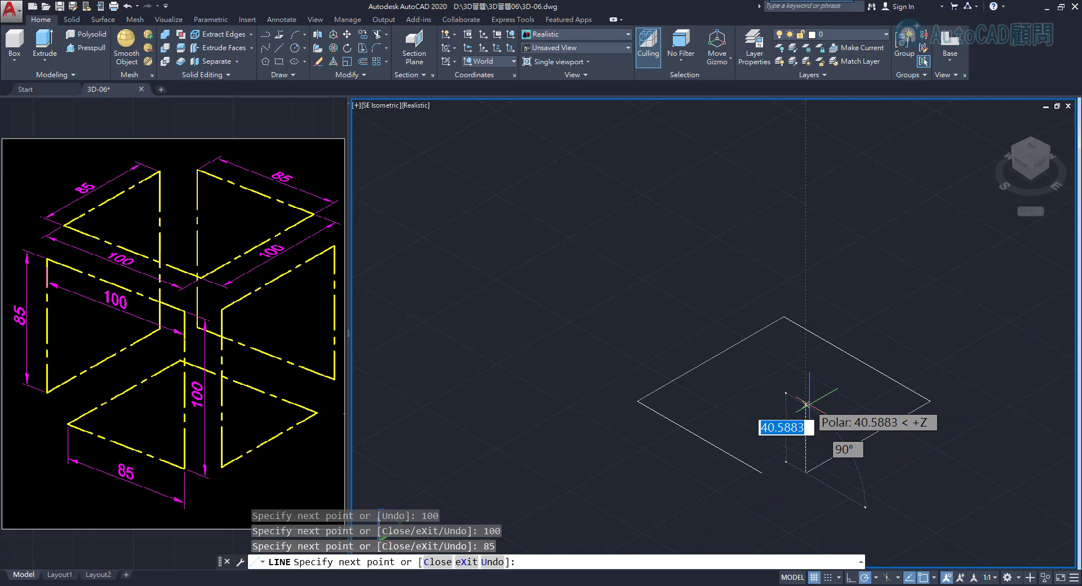
Continue the line path from the bottom loop with 100 up along Z, 100 along +Y and 85 down along Z
text(100)
key(Return)
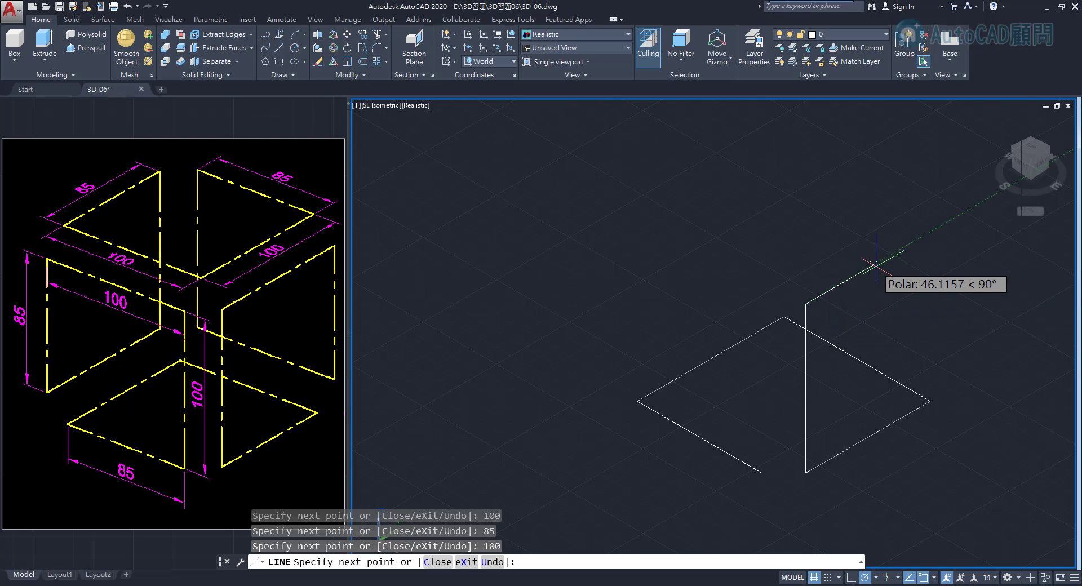
text(100)
key(Return)
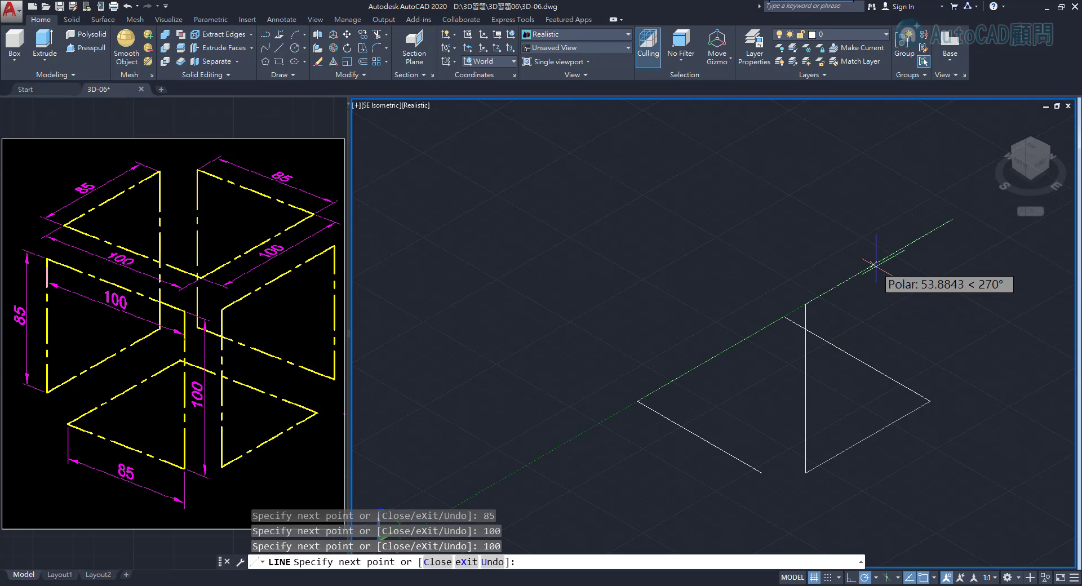
text(85)
key(Return)
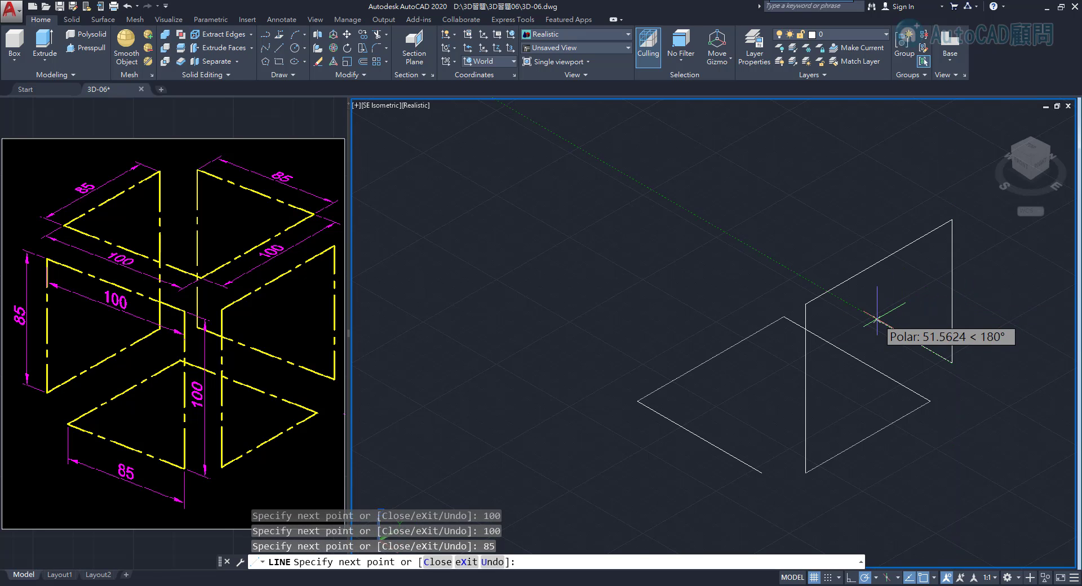
Extend the path across the back with segments of 100 along -X, 100 up along Z and 85 along +X
text(100)
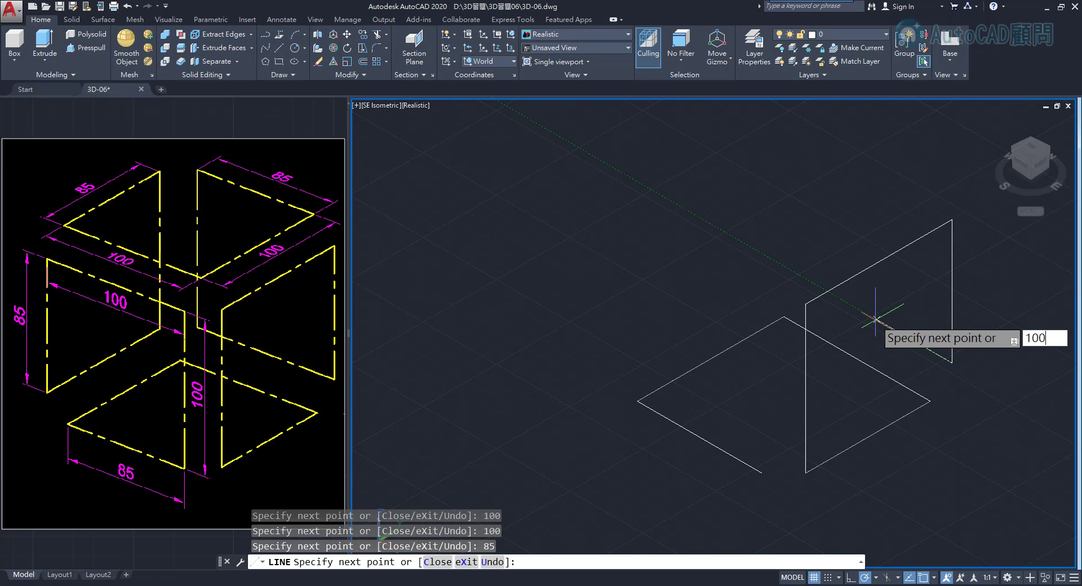
key(Return)
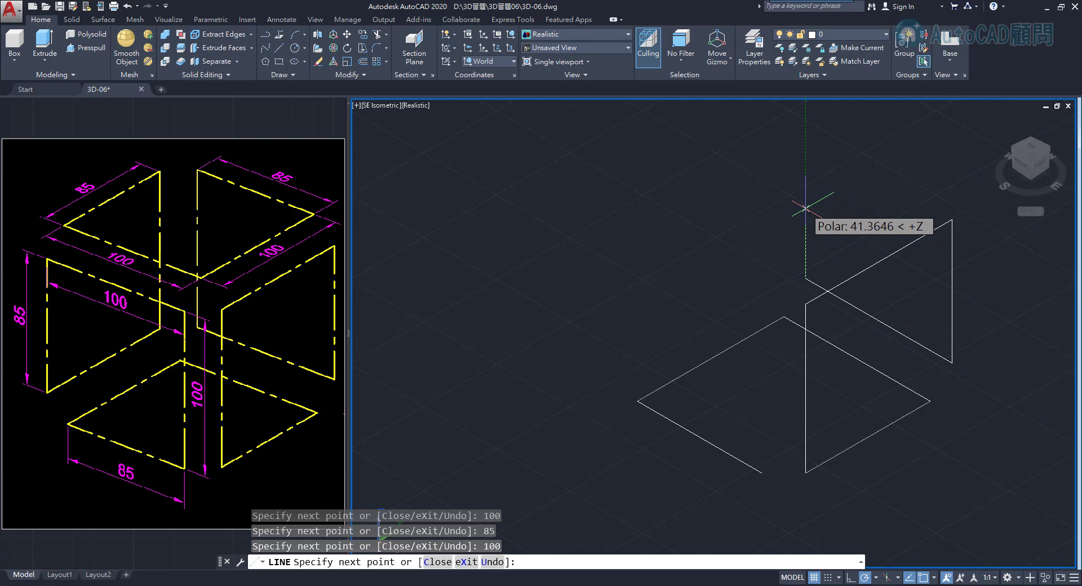
text(100)
key(Return)
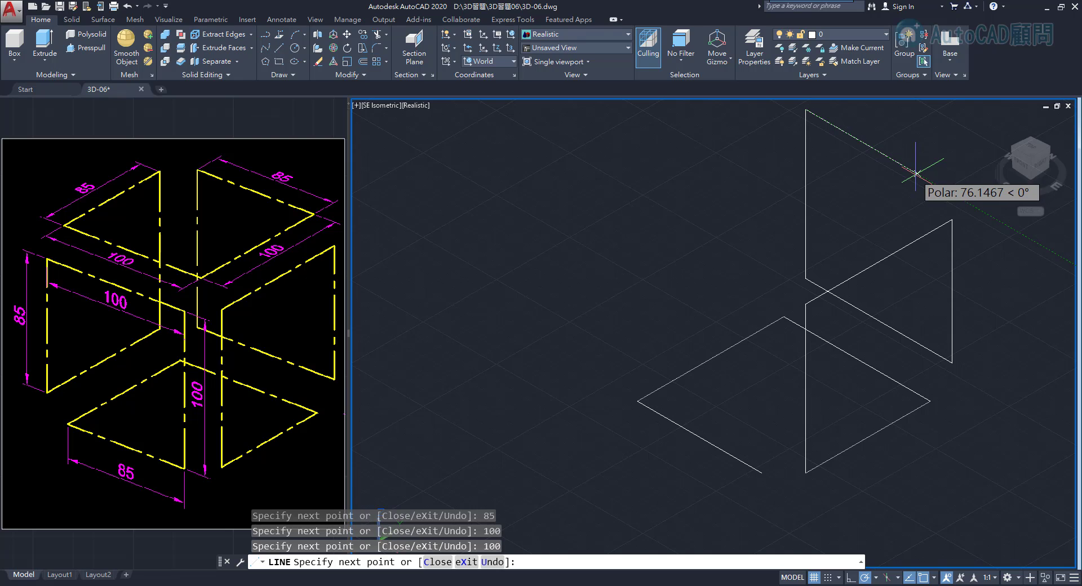
text(85)
key(Return)
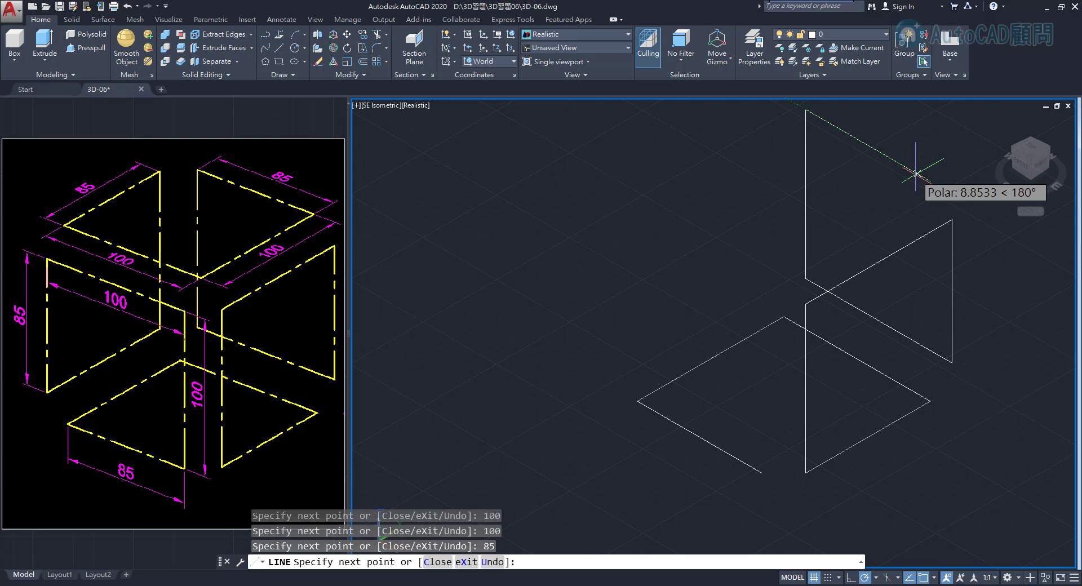
Draw the open top loop with segments of 100 along -Y, 100 along -X and 85 along +Y
text(100)
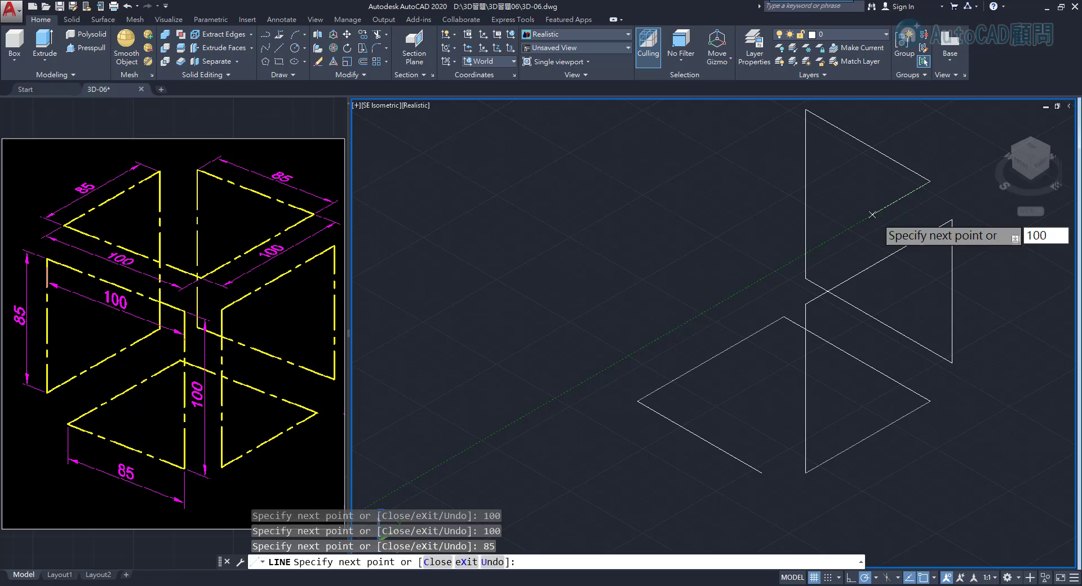
key(Return)
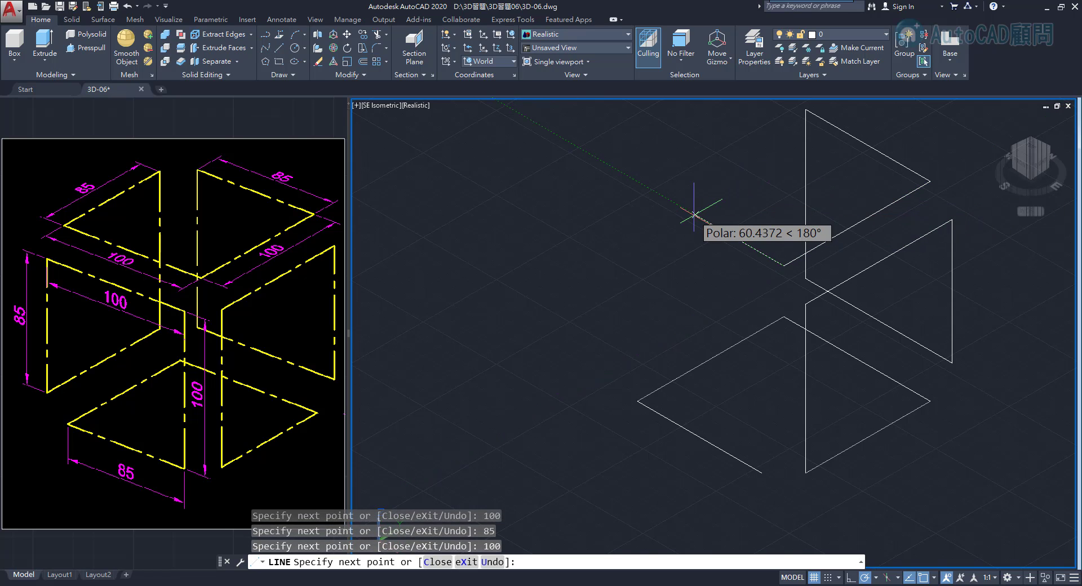
text(100)
key(Return)
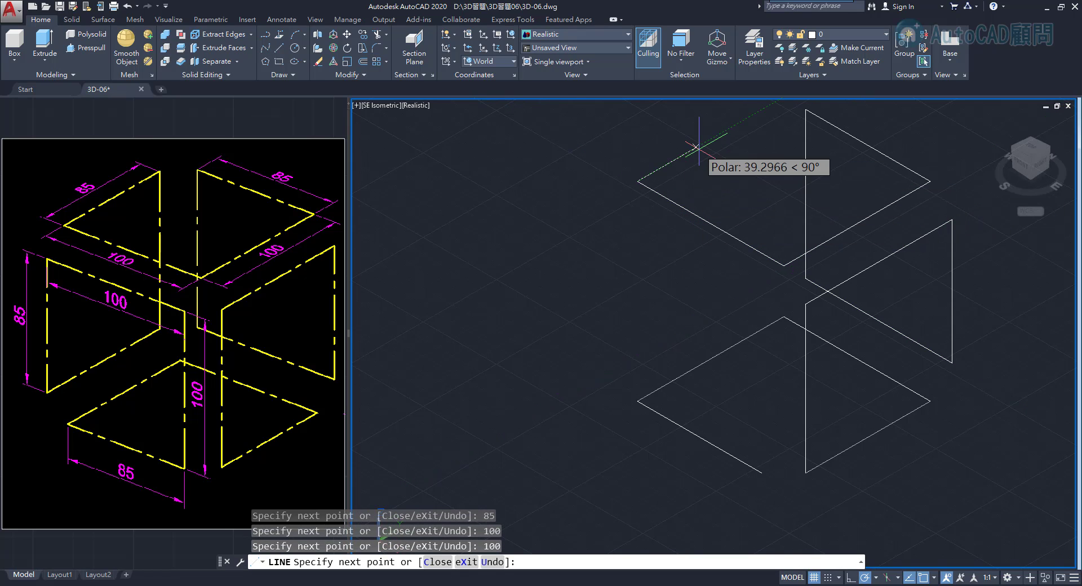
text(85)
key(Return)
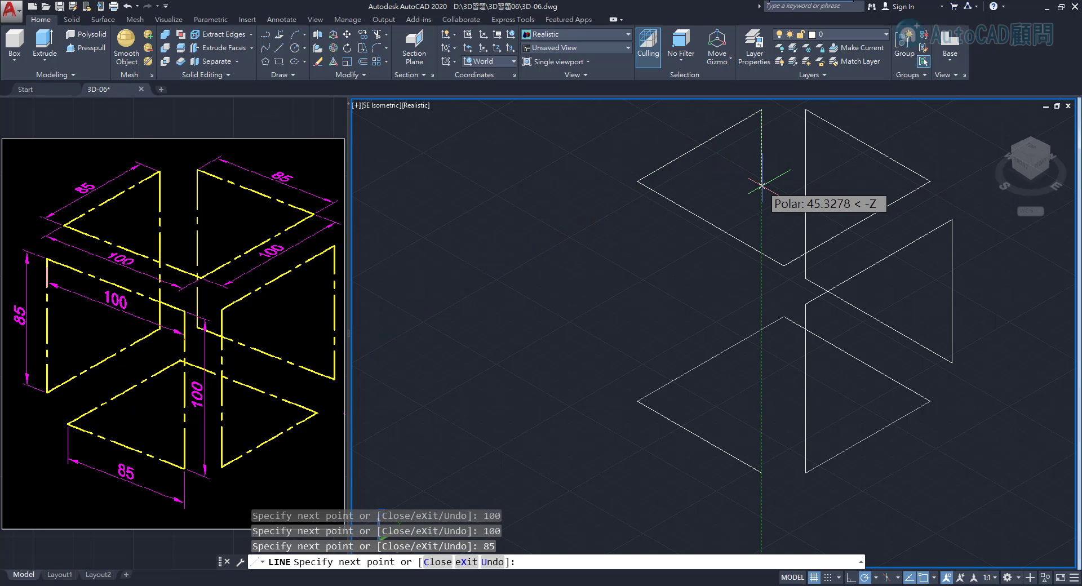
Continue the path from the top loop with 100 down along Z, 100 along -Y and 85 up along Z
text(100)
key(Return)
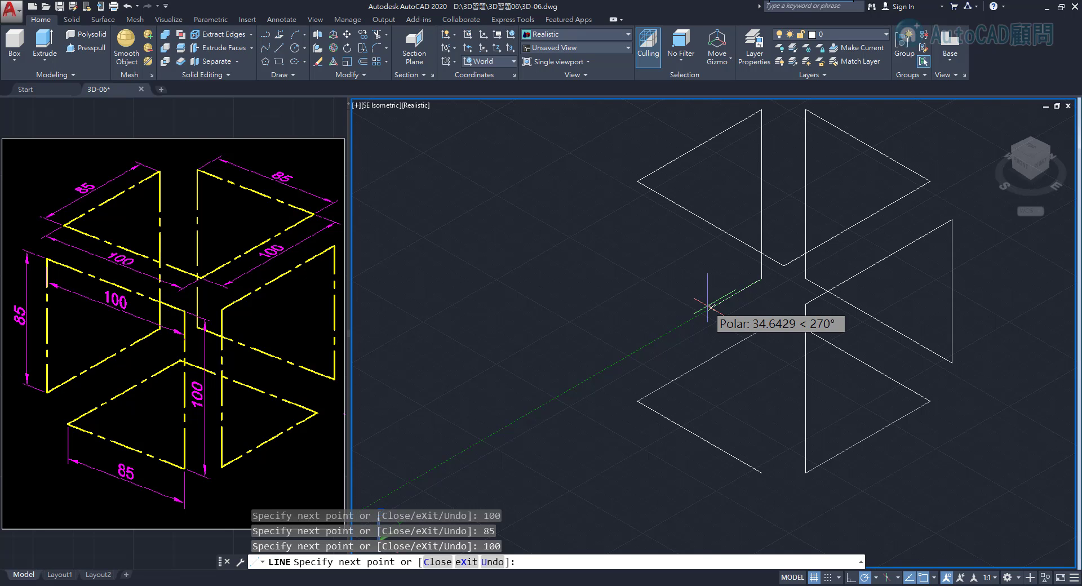
text(100)
key(Return)
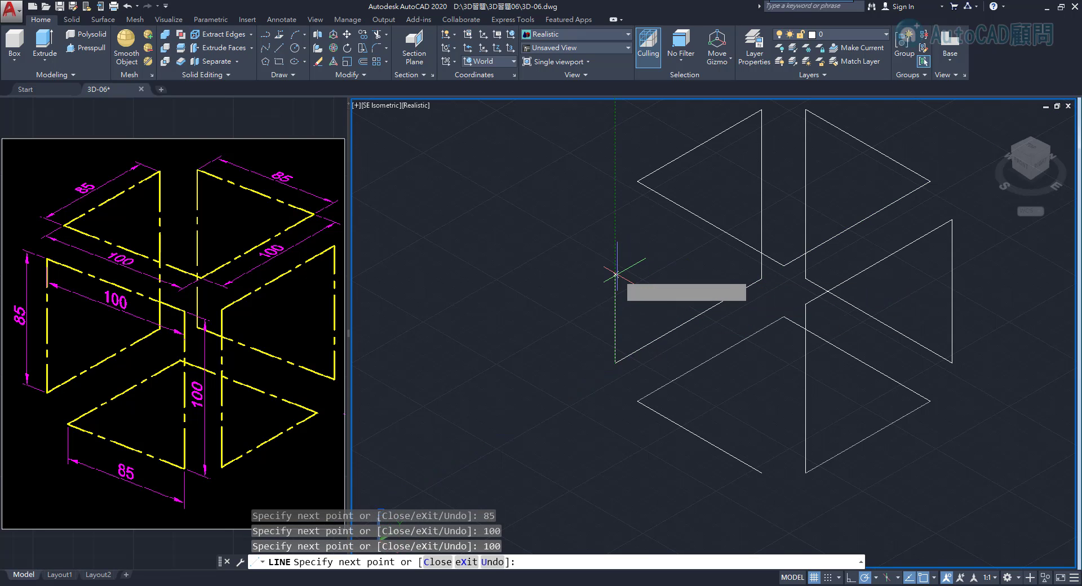
text(85)
key(Return)
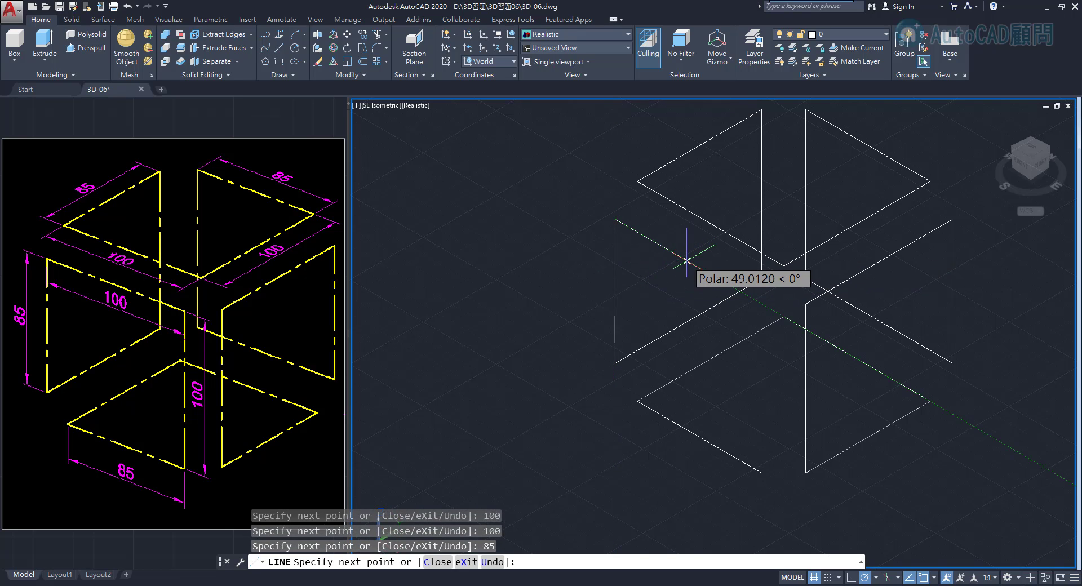
Complete the line path with a 100 segment along +X and a final segment down to the starting endpoint
text(100)
key(Return)
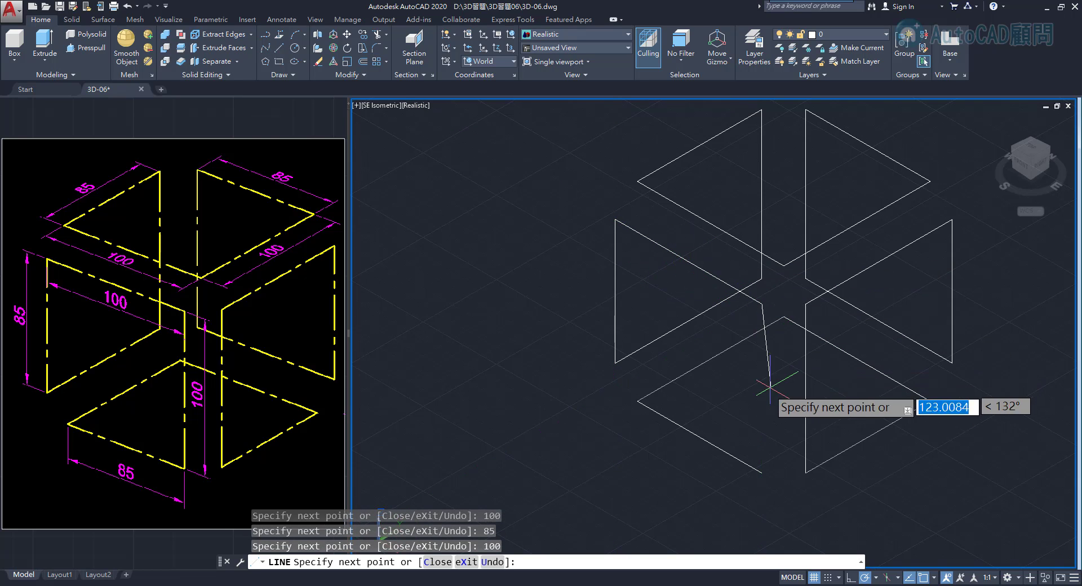
click(761, 475)
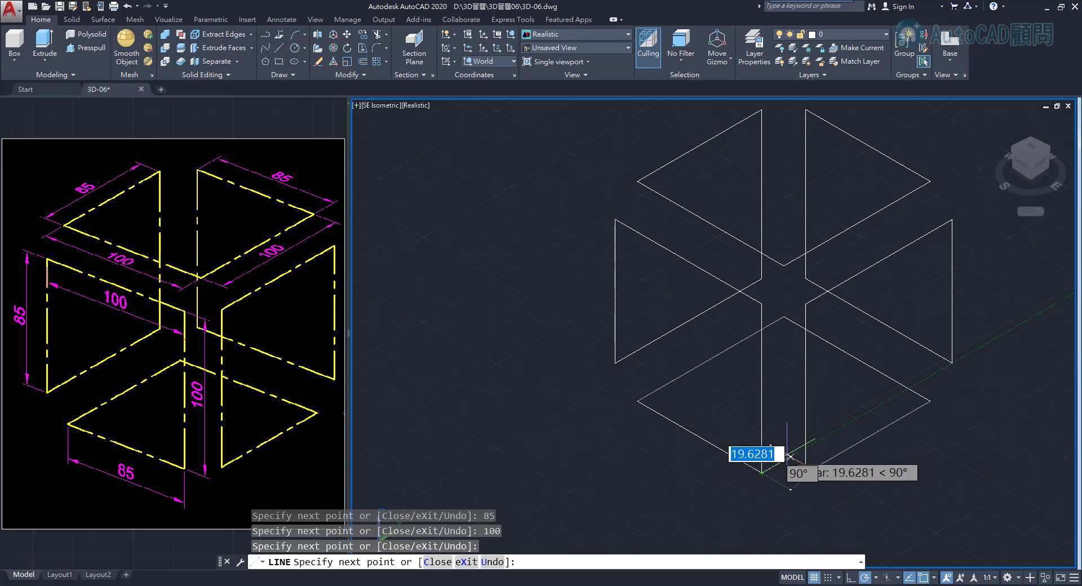
key(Return)
Draw a 10 by 10 square in the XY plane just beside the lowest corner of the wireframe
middle_drag(857, 411, 792, 429)
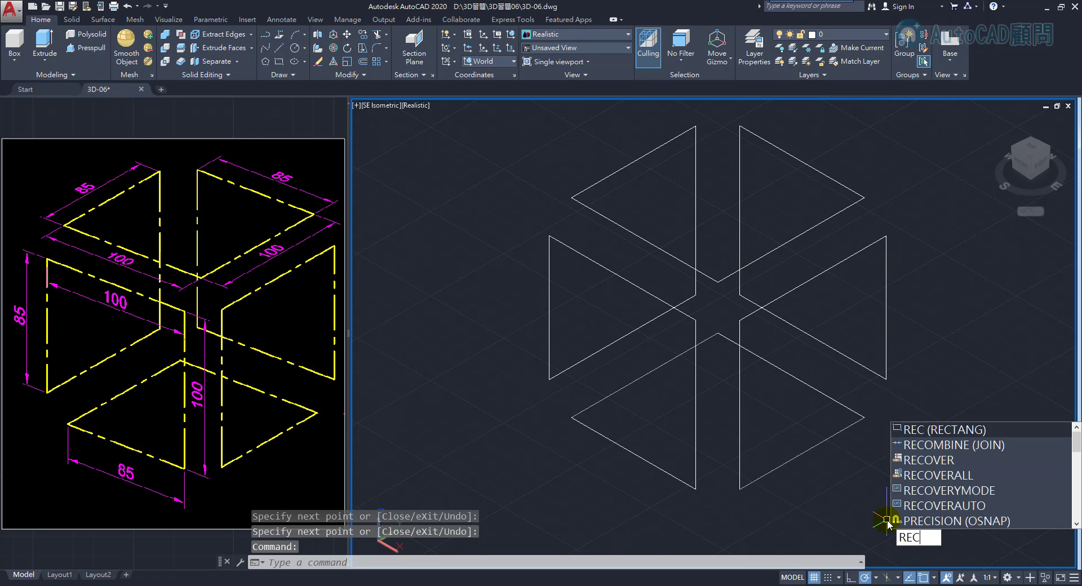
key(Return)
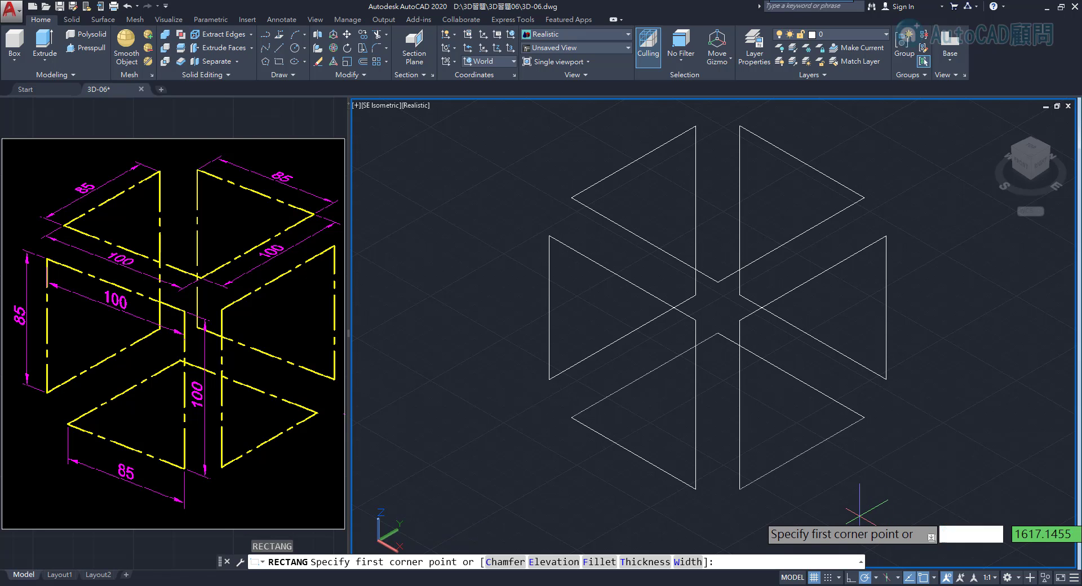
click(767, 504)
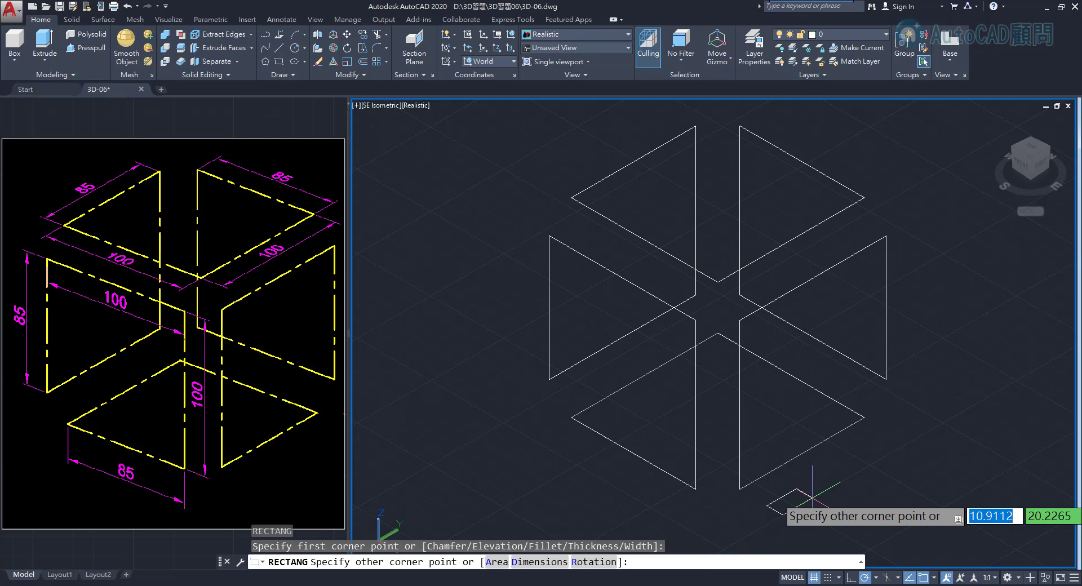
text(@10,10)
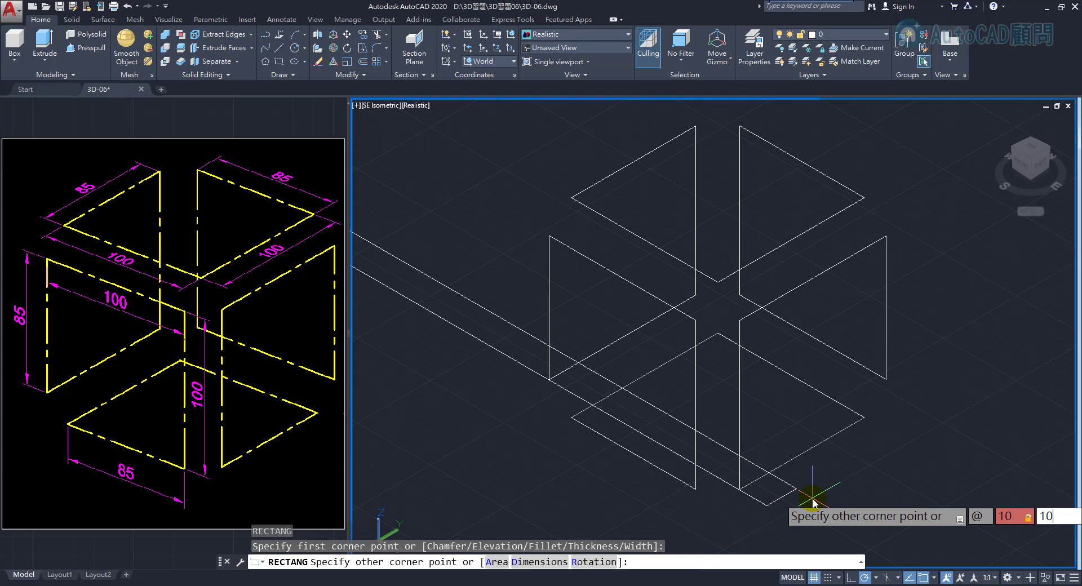
key(Return)
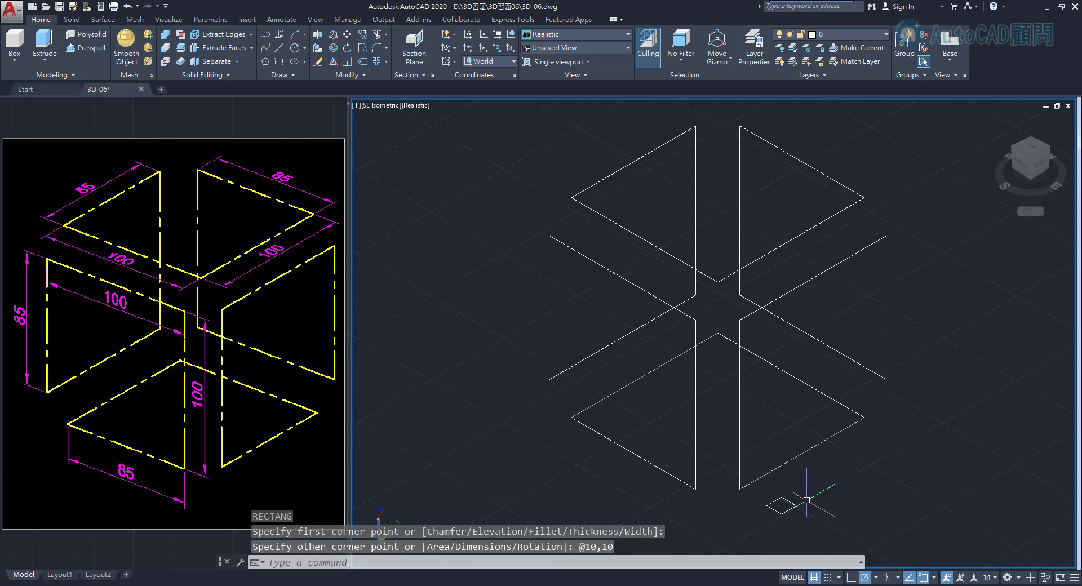
Enable the Midpoint, Geometric Center, Node and Quadrant object snap modes
text(OS)
key(Return)
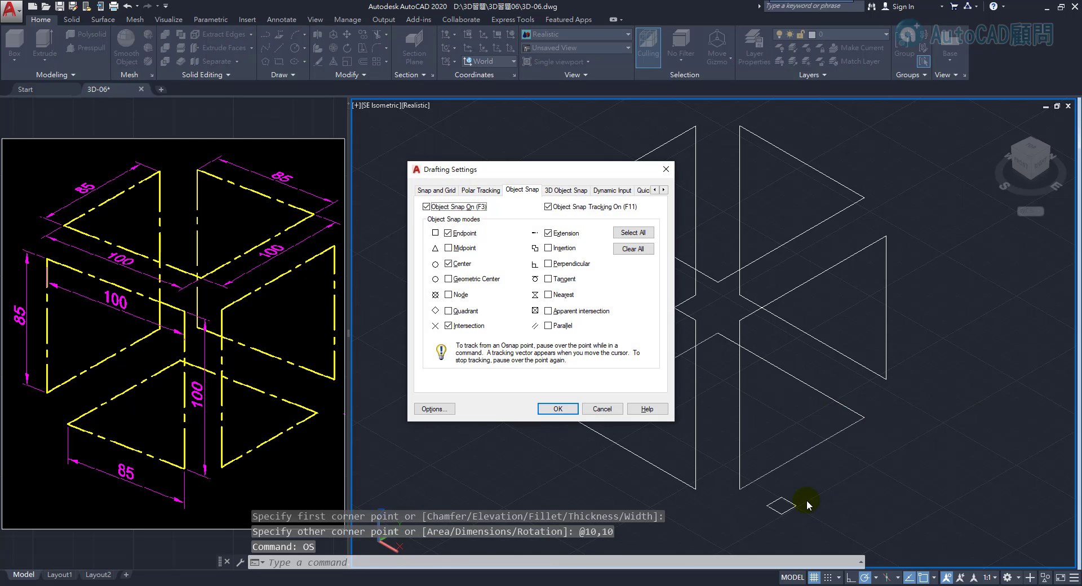
click(449, 294)
click(448, 278)
click(448, 248)
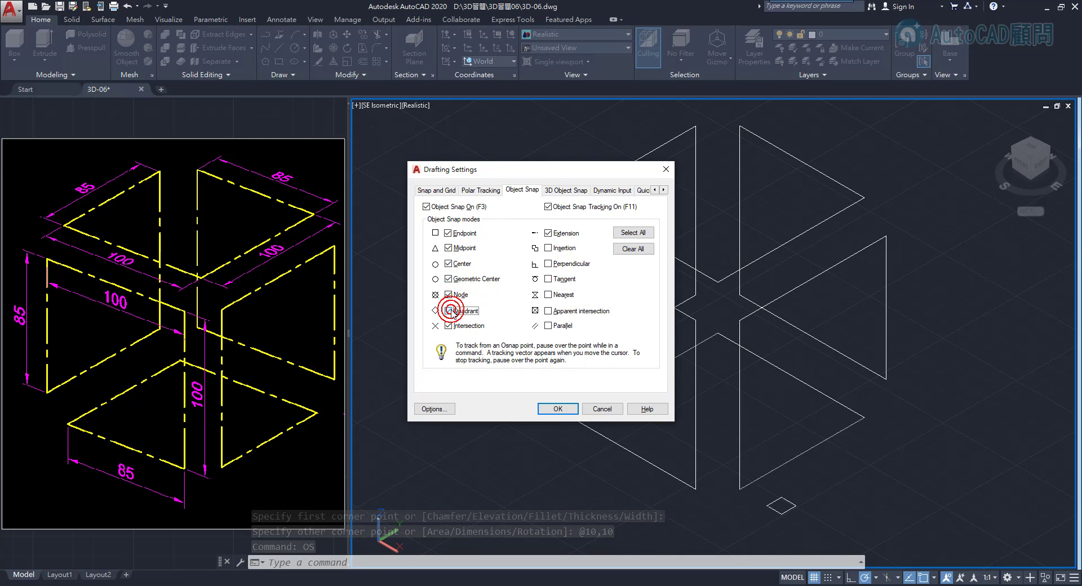
click(557, 409)
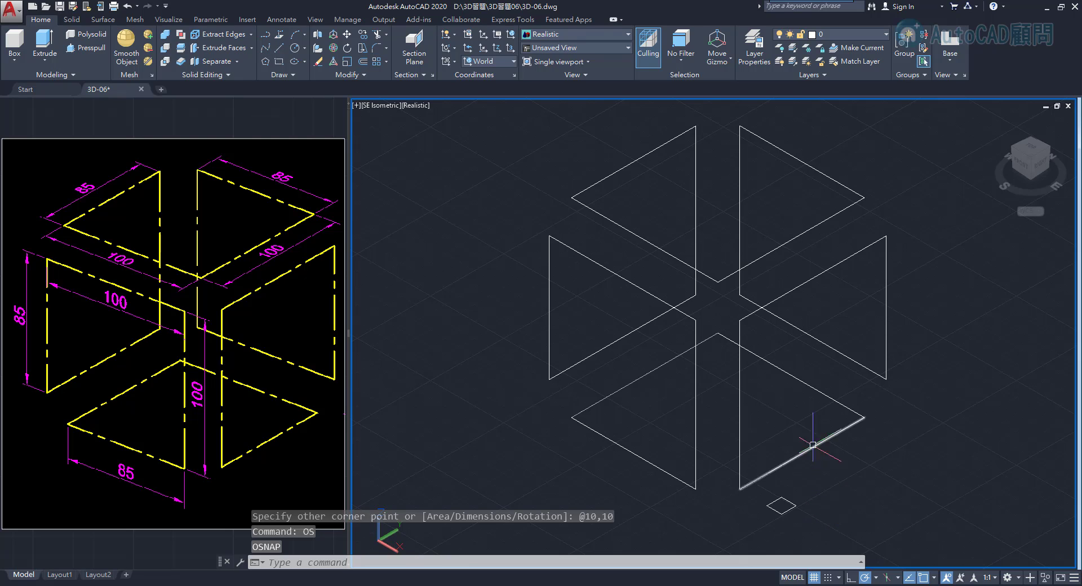
Move the small square by its geometric center onto the lower endpoint of the front vertical line
key(Return)
click(781, 505)
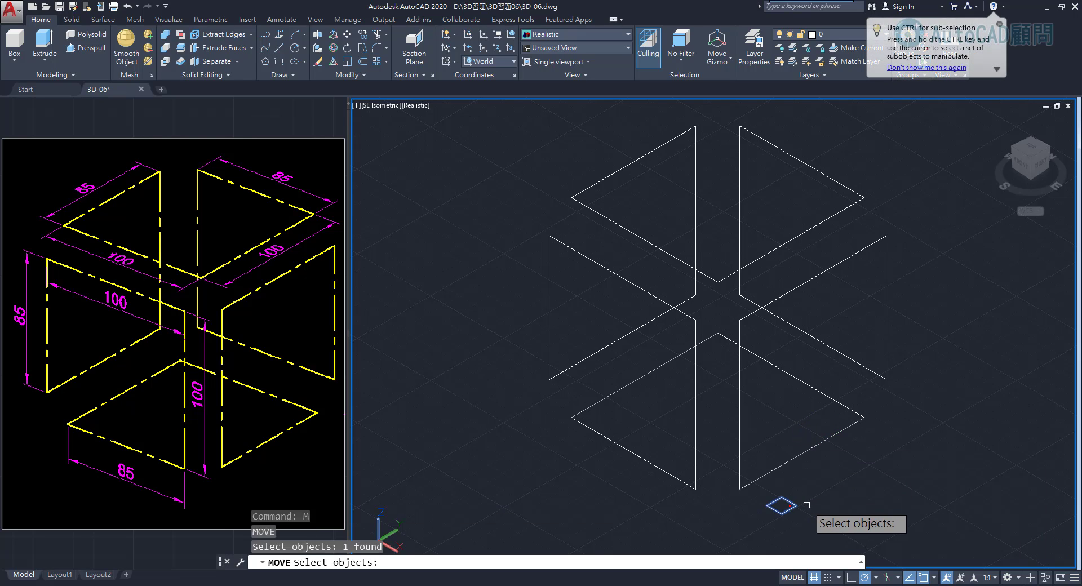
key(Return)
click(781, 505)
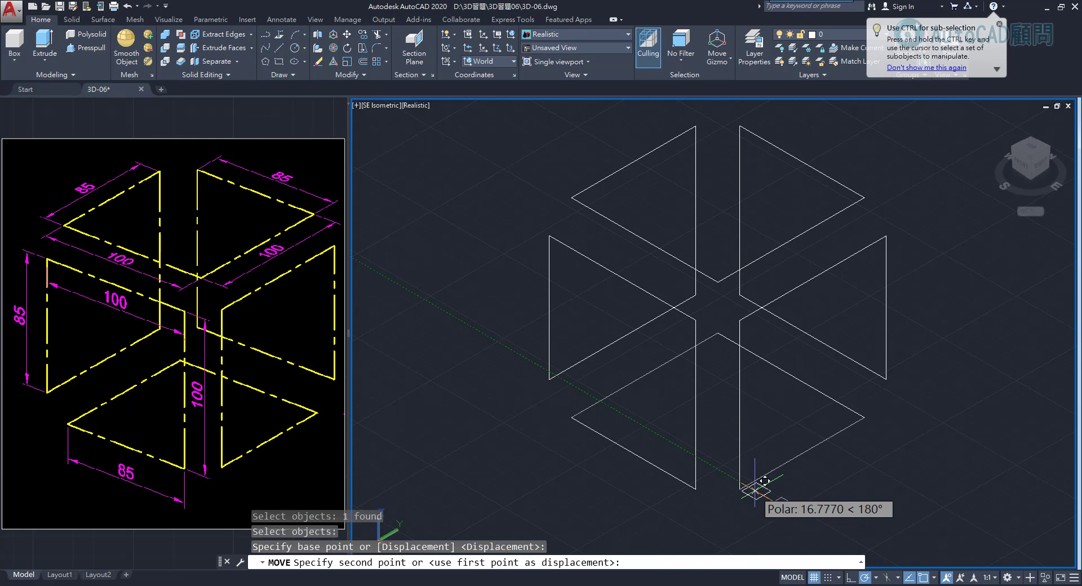
click(740, 489)
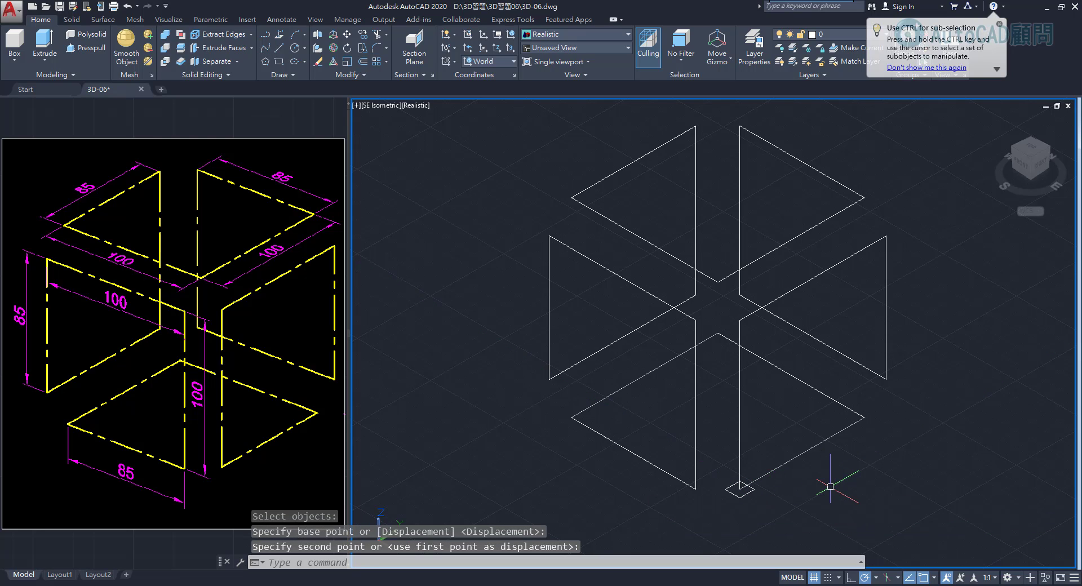
Join all the line segments of the wireframe path into a single 3D polyline
text(J)
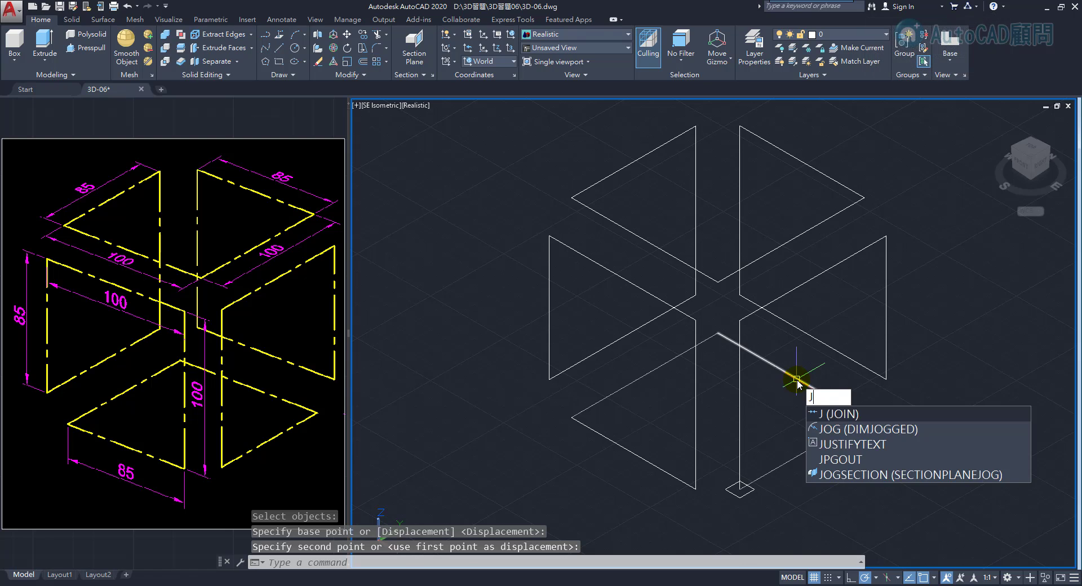
click(832, 416)
click(933, 521)
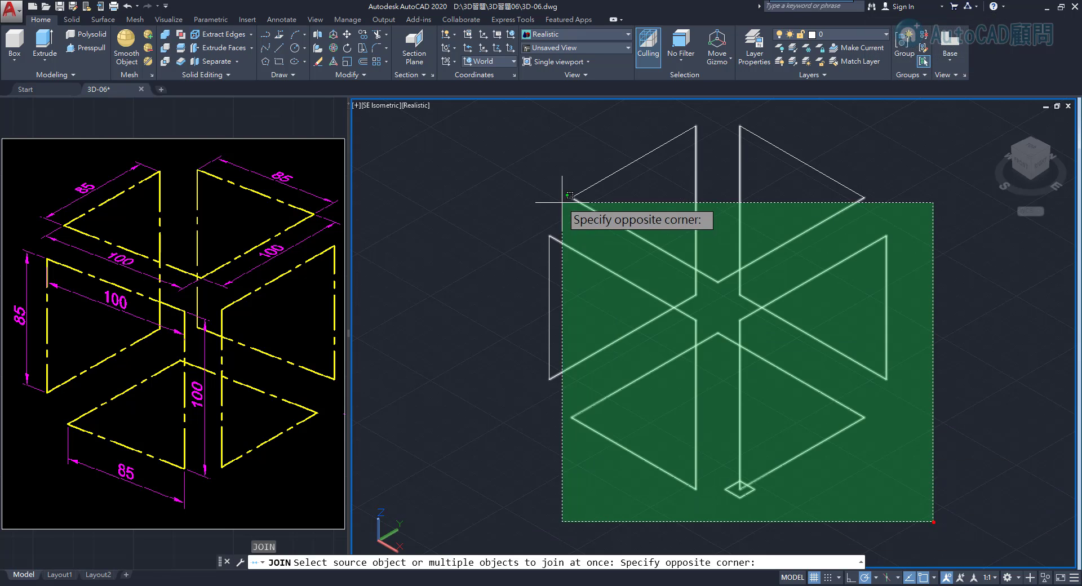
click(511, 118)
key(Return)
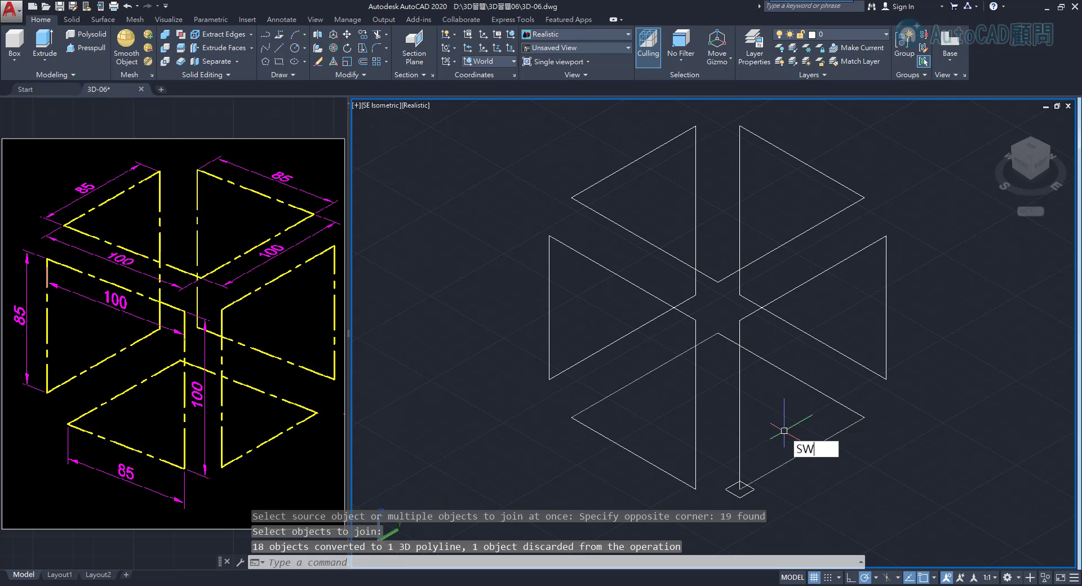
Sweep the small square profile along the joined 3D path to form the solid frame
key(Return)
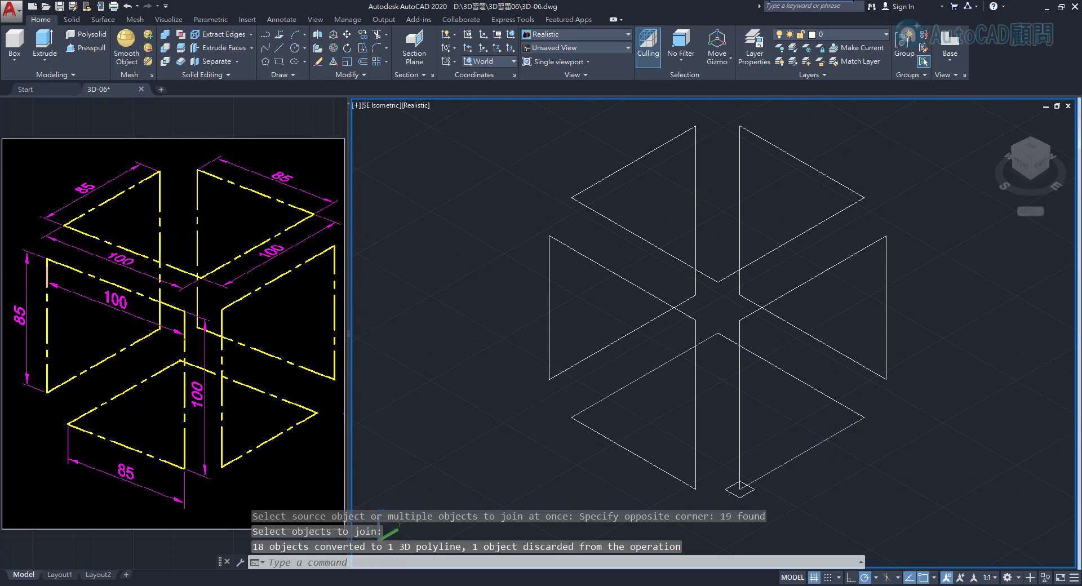
click(748, 494)
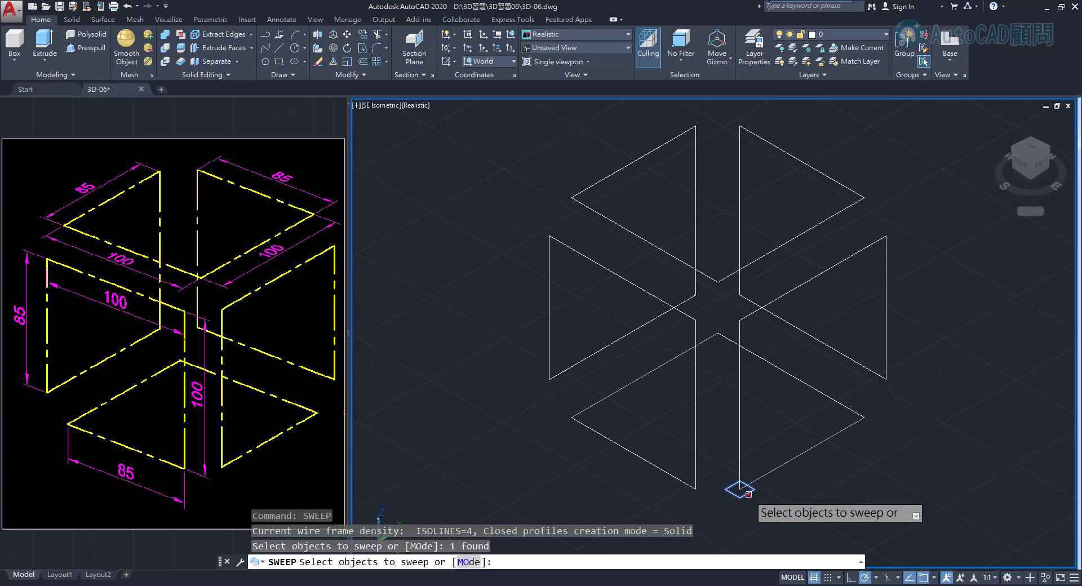
right_click(829, 487)
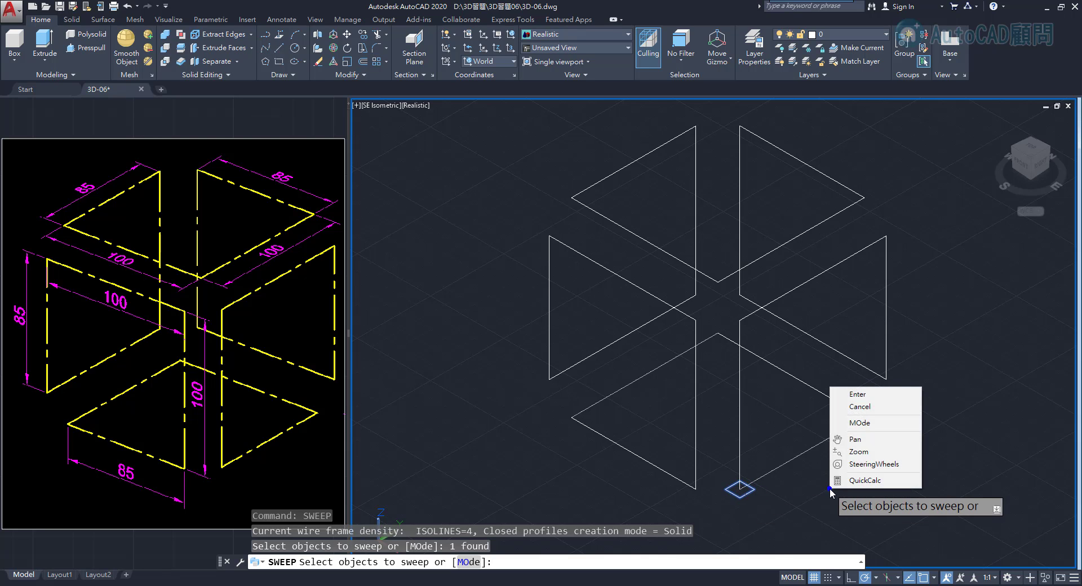
click(845, 399)
click(820, 440)
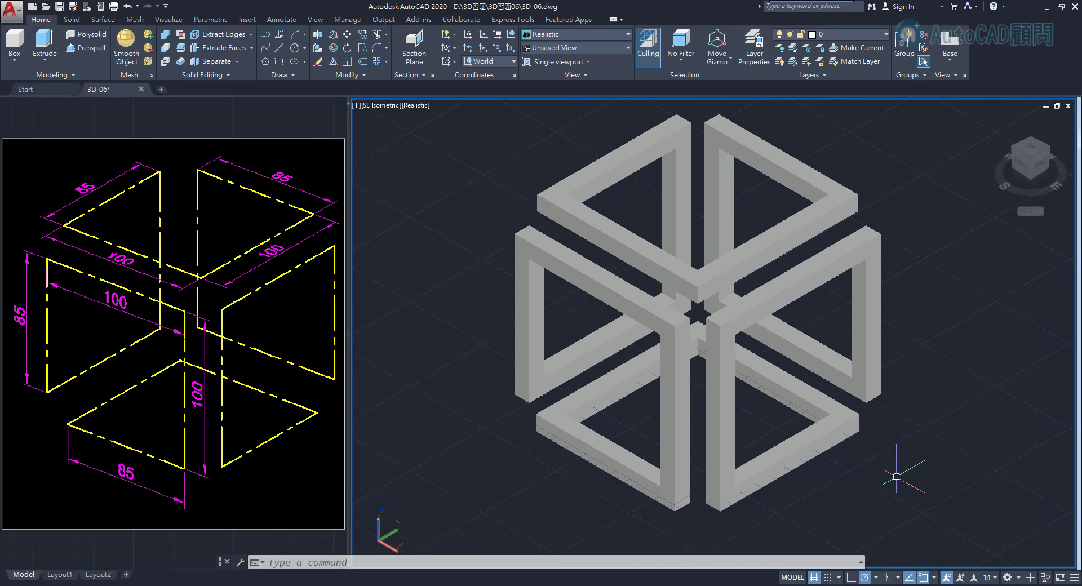
Move the swept solid frame 5 units up along the Z axis
text(M)
key(Return)
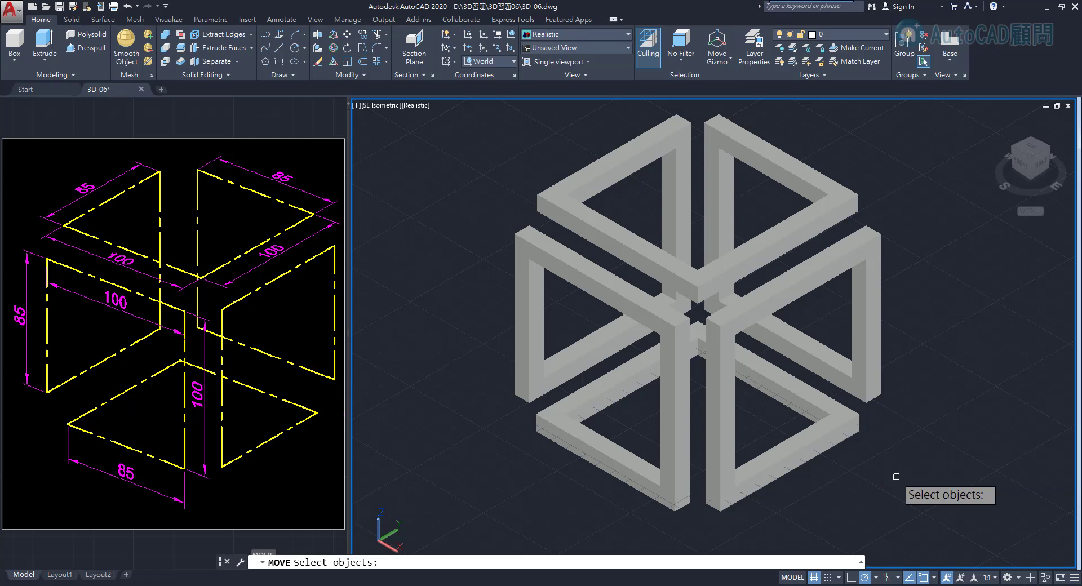
click(930, 523)
click(494, 113)
key(Return)
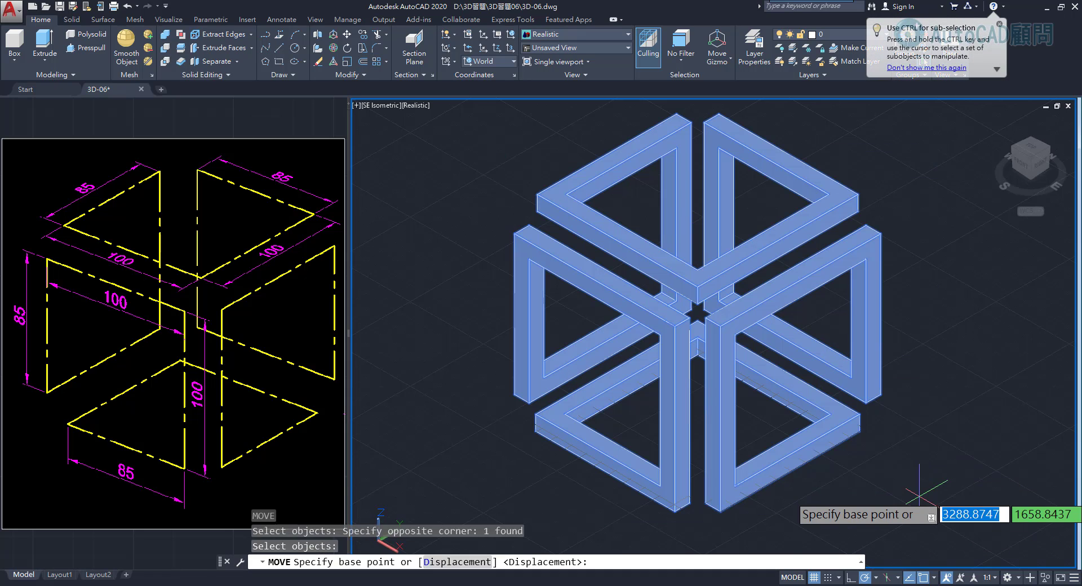
click(920, 497)
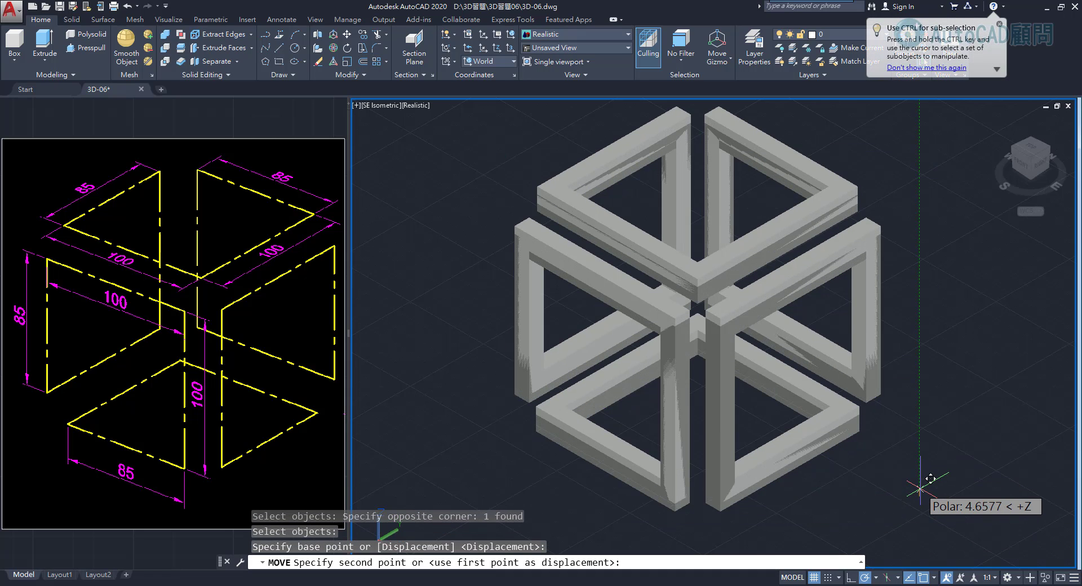
text(5)
key(Return)
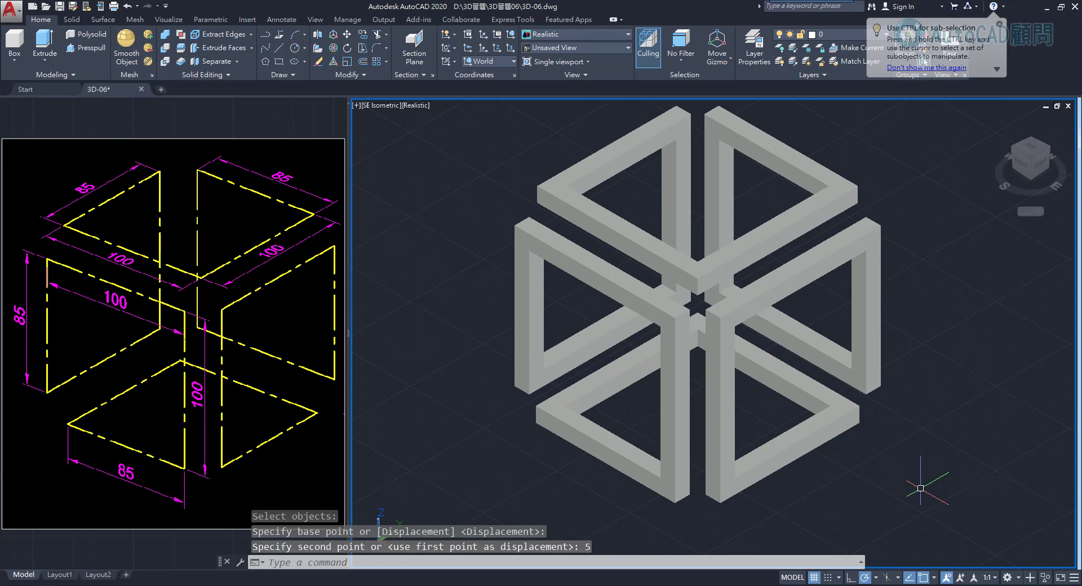
Create a large rectangular planar surface (PLANESURF) in the XY plane, reaching partly beneath the solid frame
scroll(858, 470, down, 3)
middle_drag(857, 468, 784, 377)
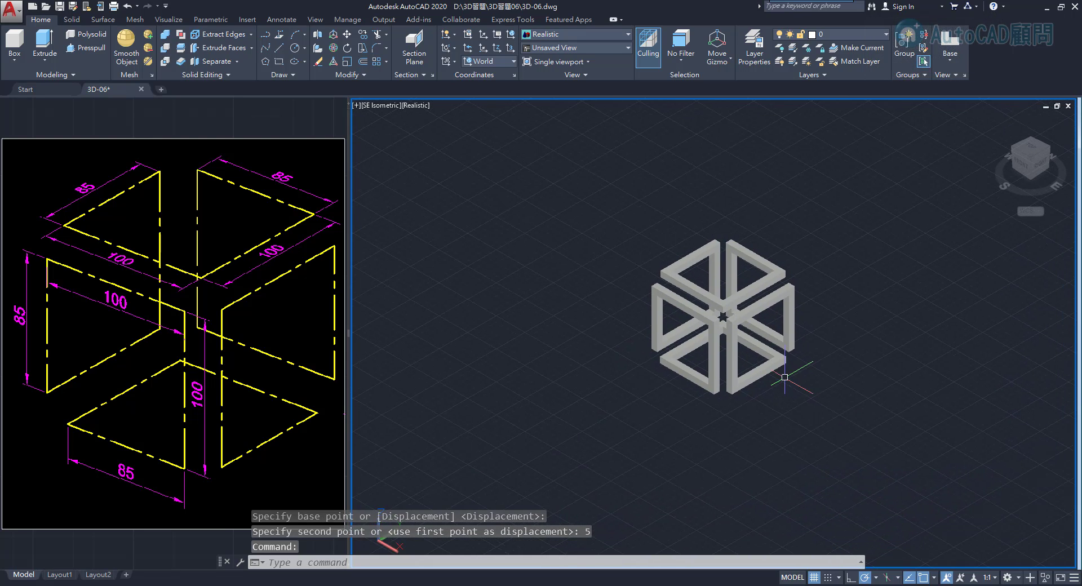
text(R)
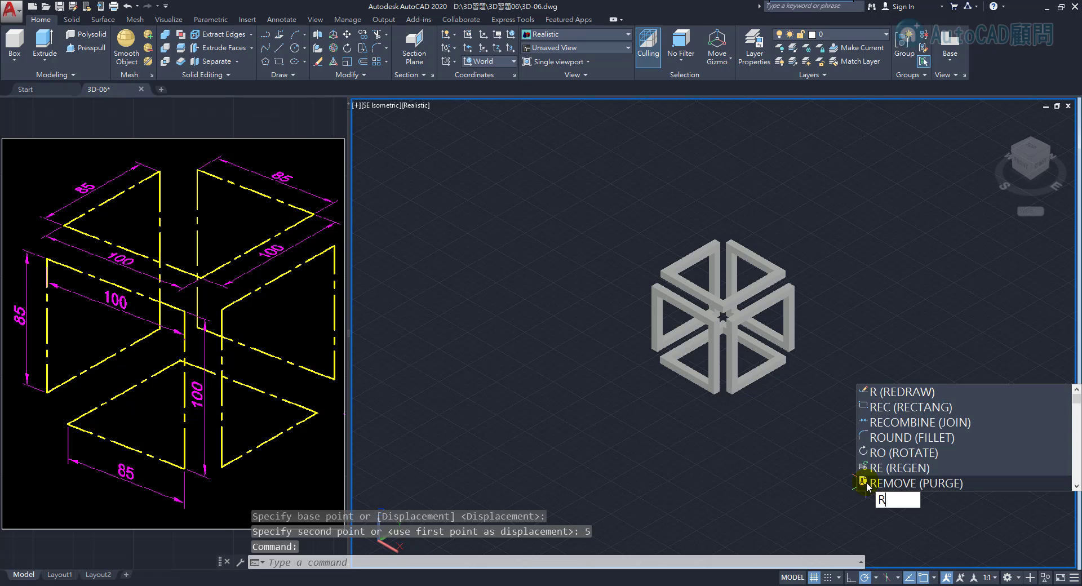
key(Escape)
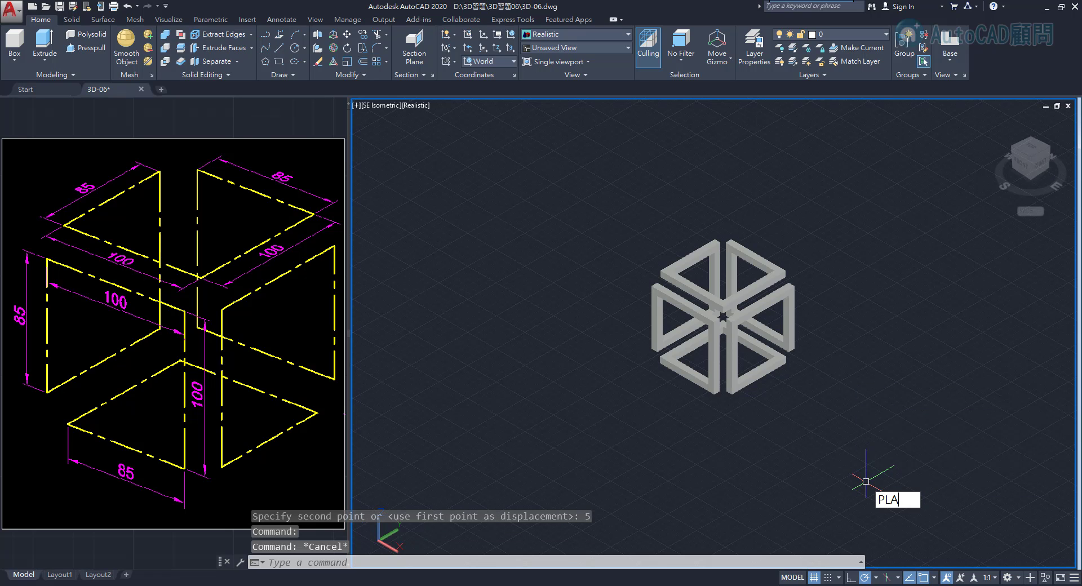
text(PLAN)
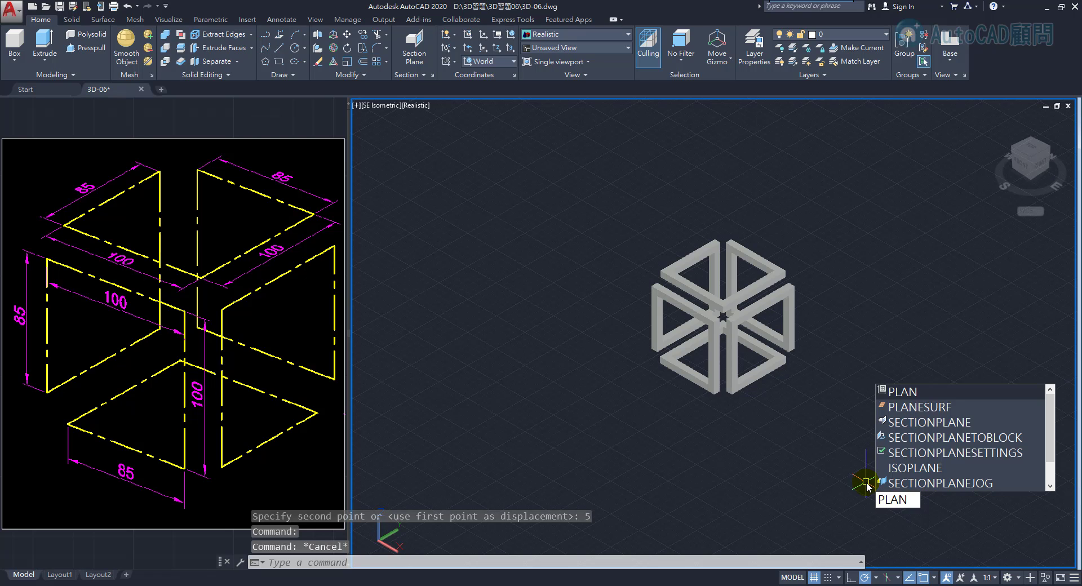
click(913, 406)
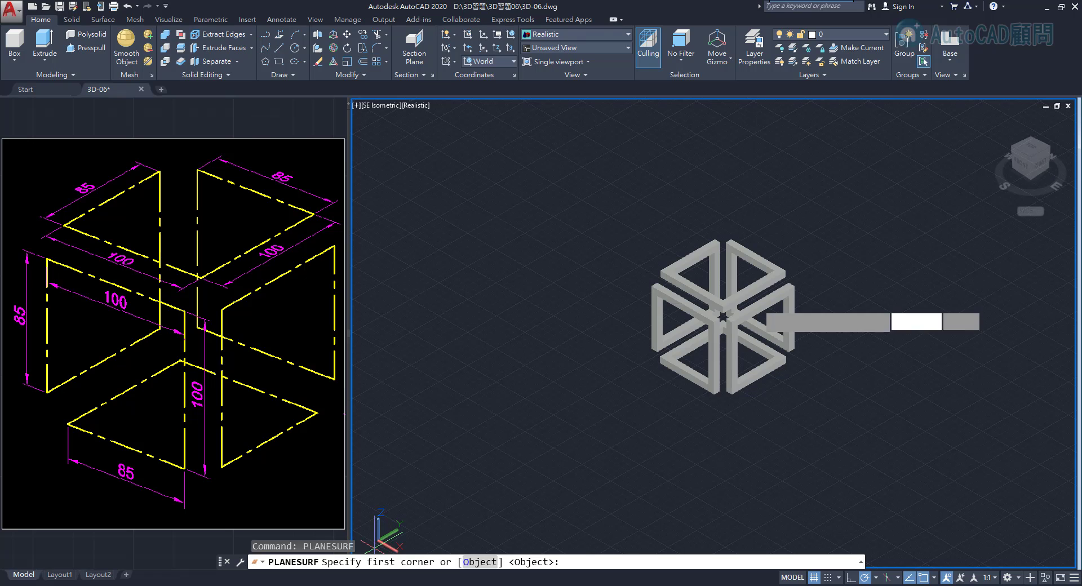
click(379, 544)
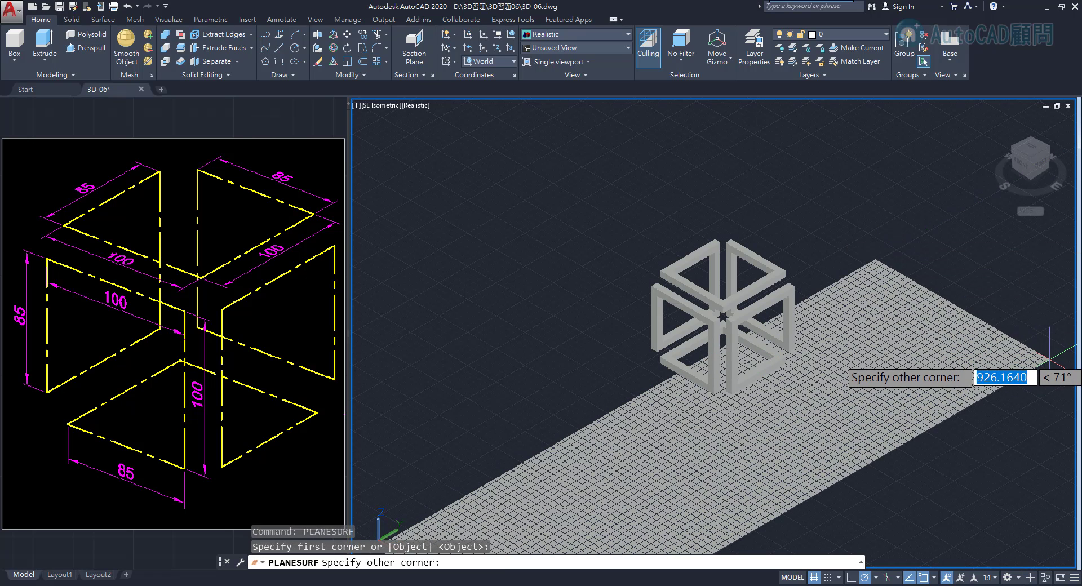
scroll(984, 361, down, 2)
click(969, 389)
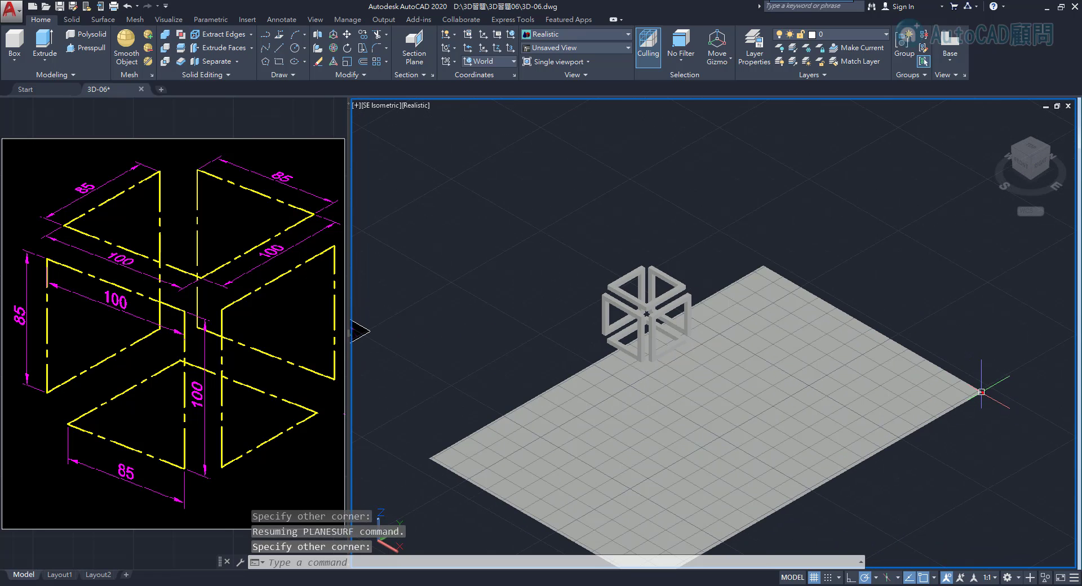
Stretch the planar surface's far corner outward past the frame so the surface extends beneath the whole solid
click(775, 276)
click(763, 262)
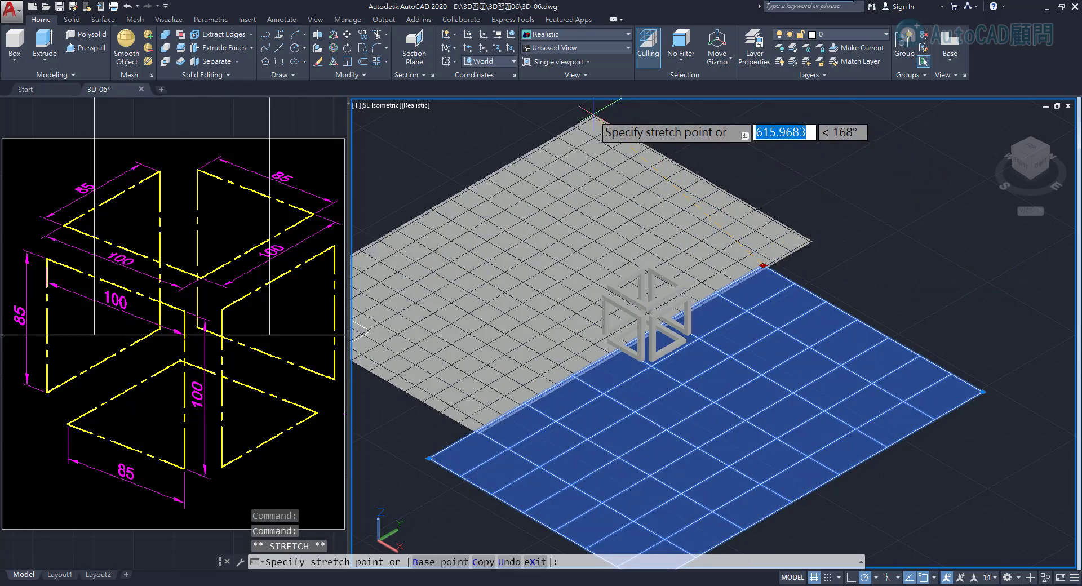
click(690, 170)
Open the Materials Browser, place it over the reference drawing and enlarge it to show the category column
scroll(648, 307, up, 5)
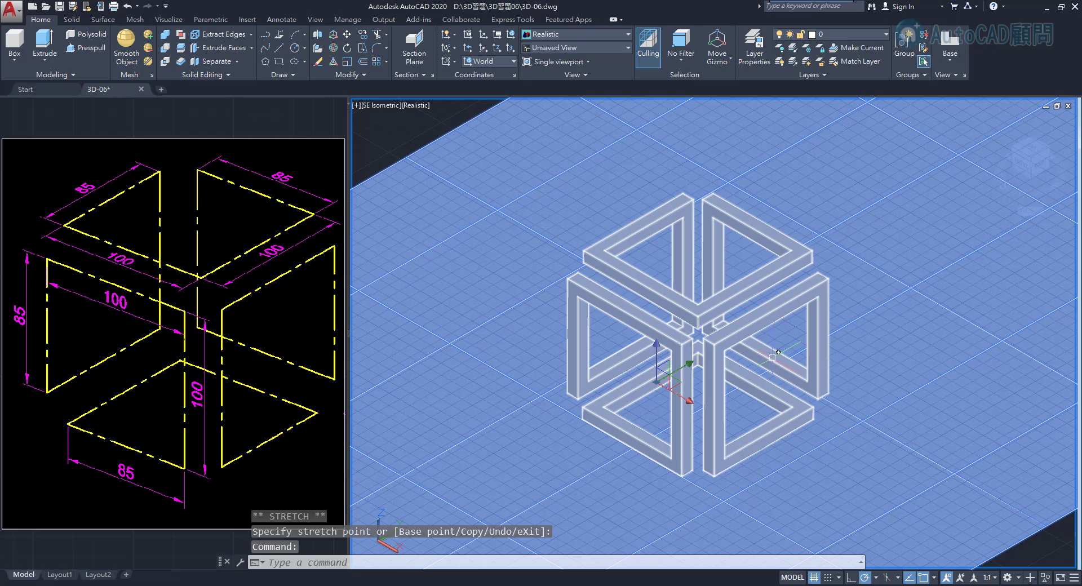
scroll(772, 359, up, 2)
middle_drag(775, 362, 818, 363)
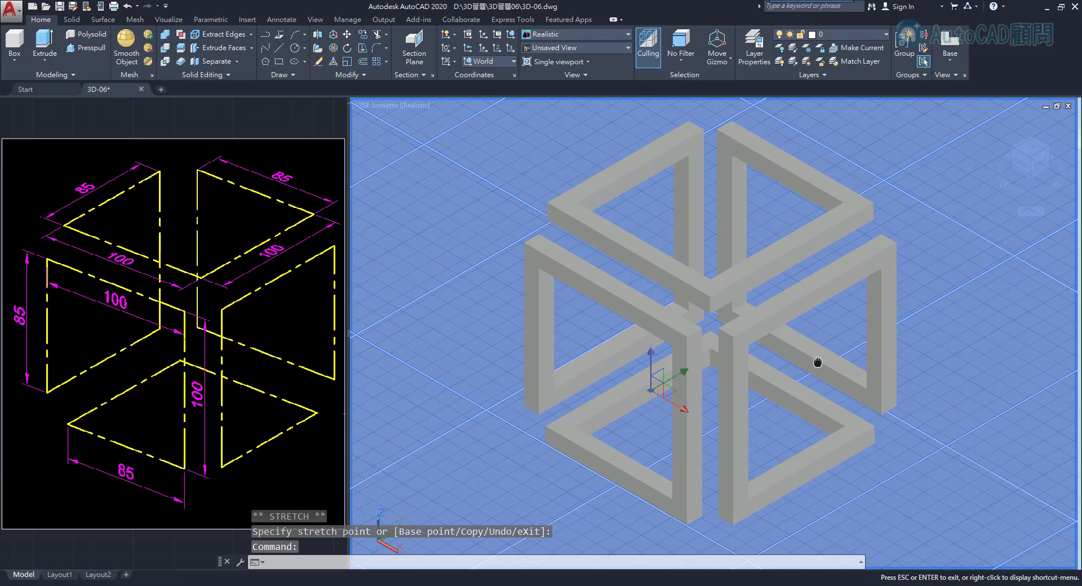
scroll(821, 364, down, 4)
scroll(876, 382, up, 3)
middle_drag(877, 382, 856, 390)
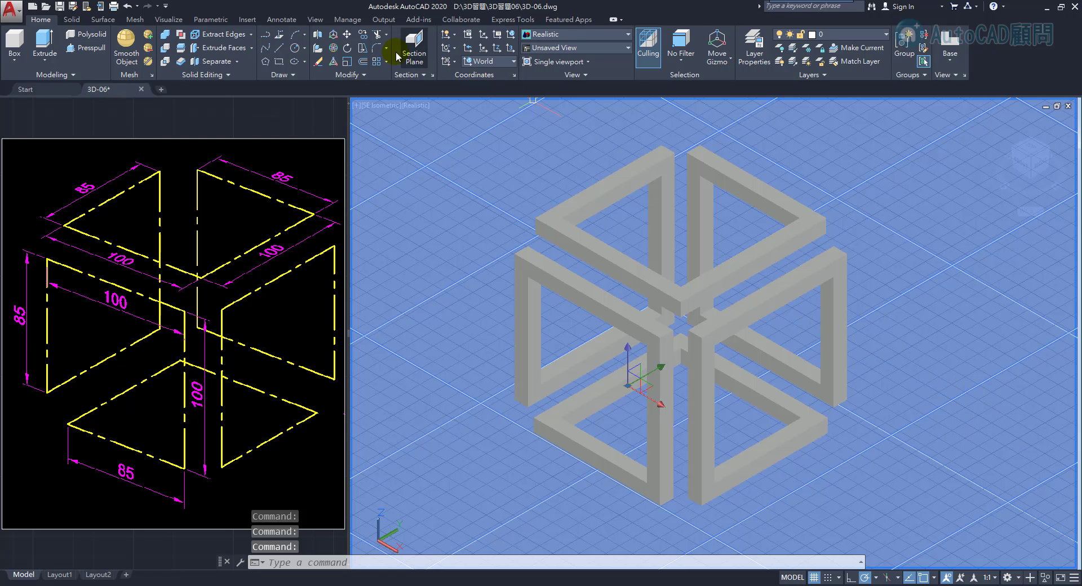
click(177, 21)
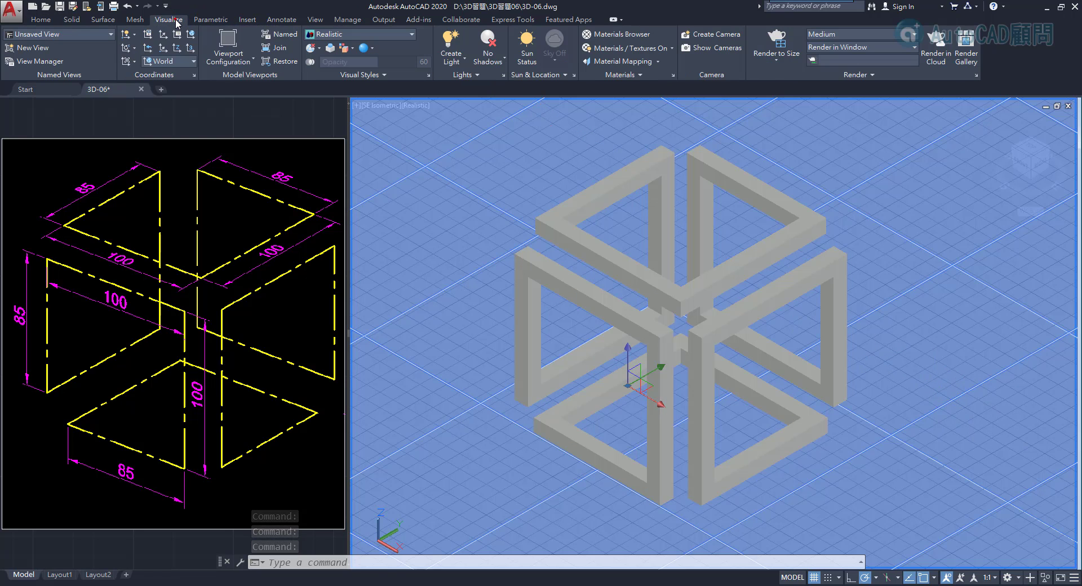
click(600, 39)
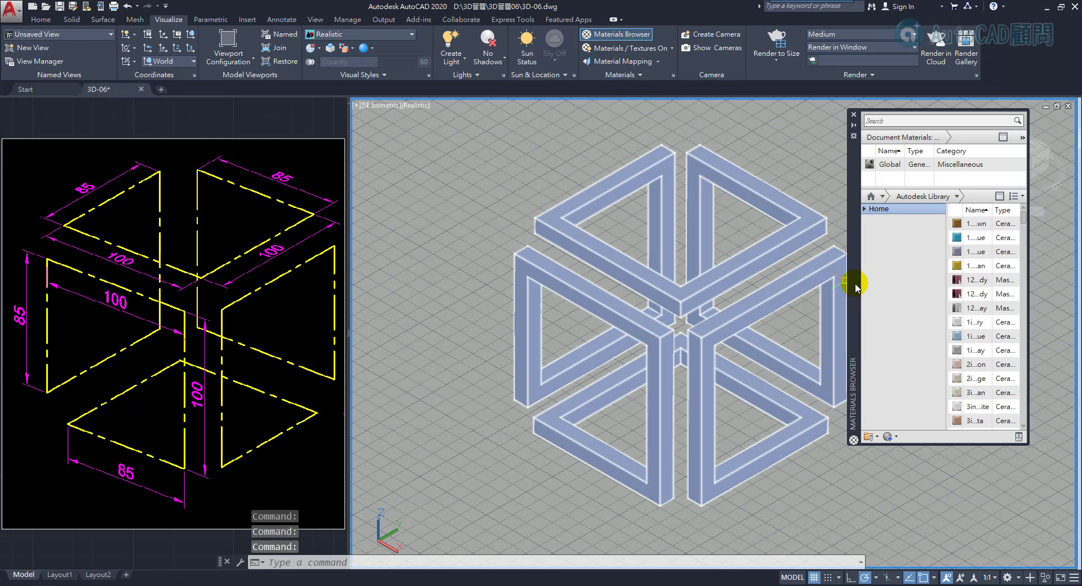
drag(855, 287, 400, 278)
drag(66, 291, 58, 285)
click(220, 440)
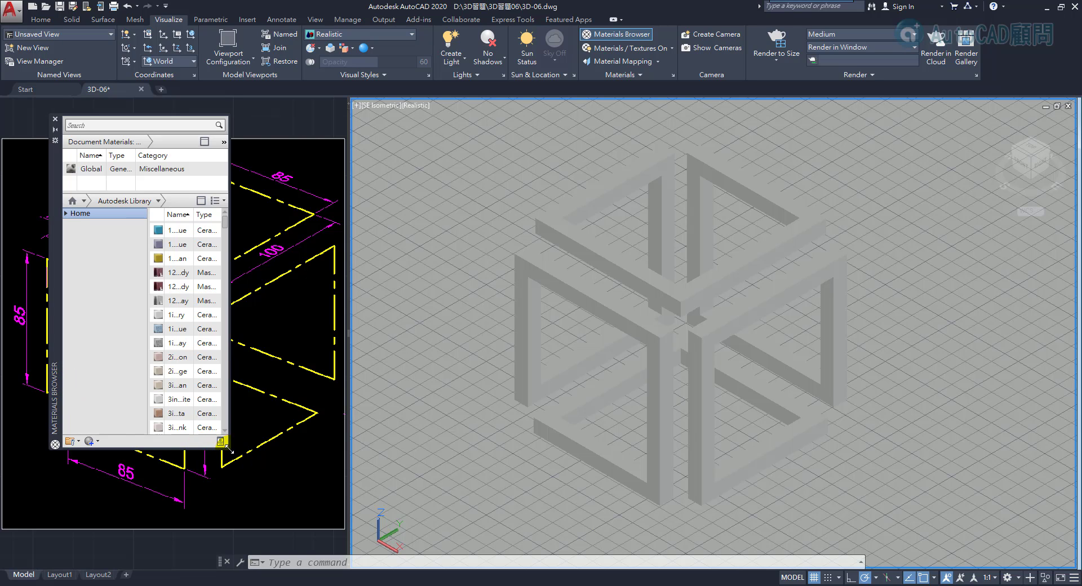
drag(228, 449, 332, 513)
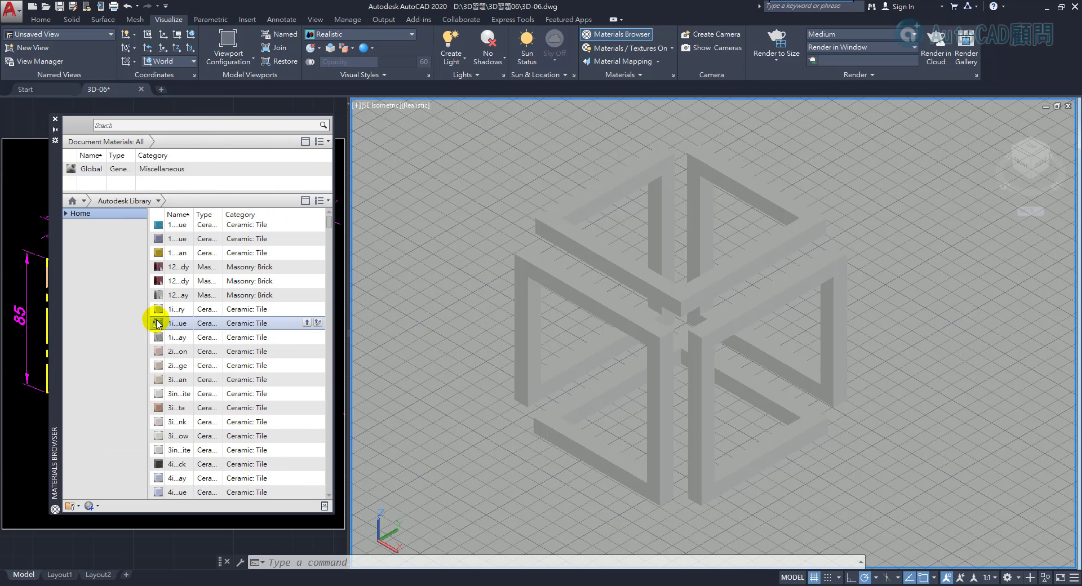
Show the Flooring > Wood materials of the Autodesk Library in Thumbnail View
click(66, 213)
click(69, 235)
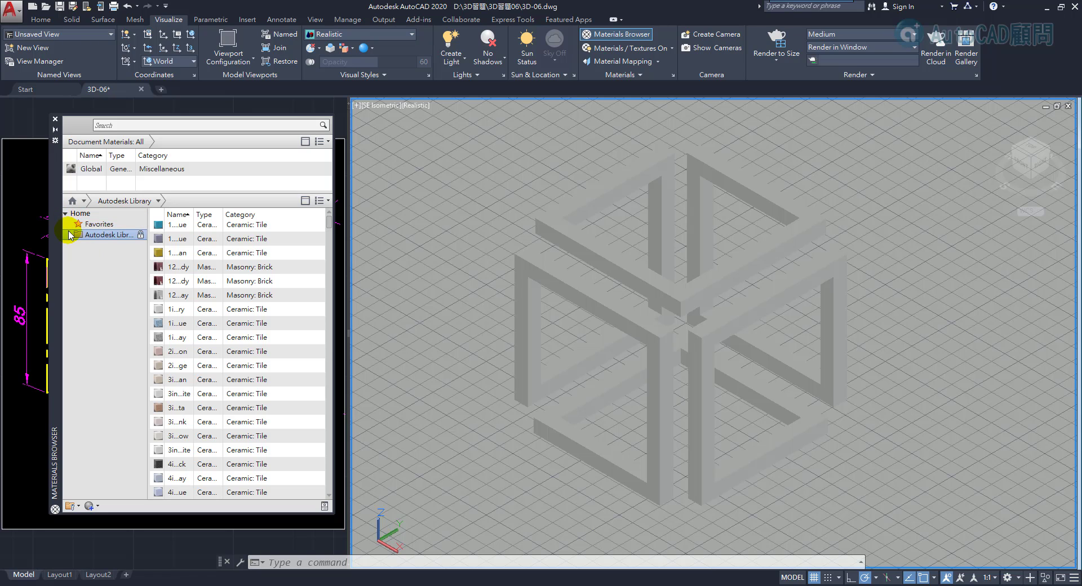
click(69, 235)
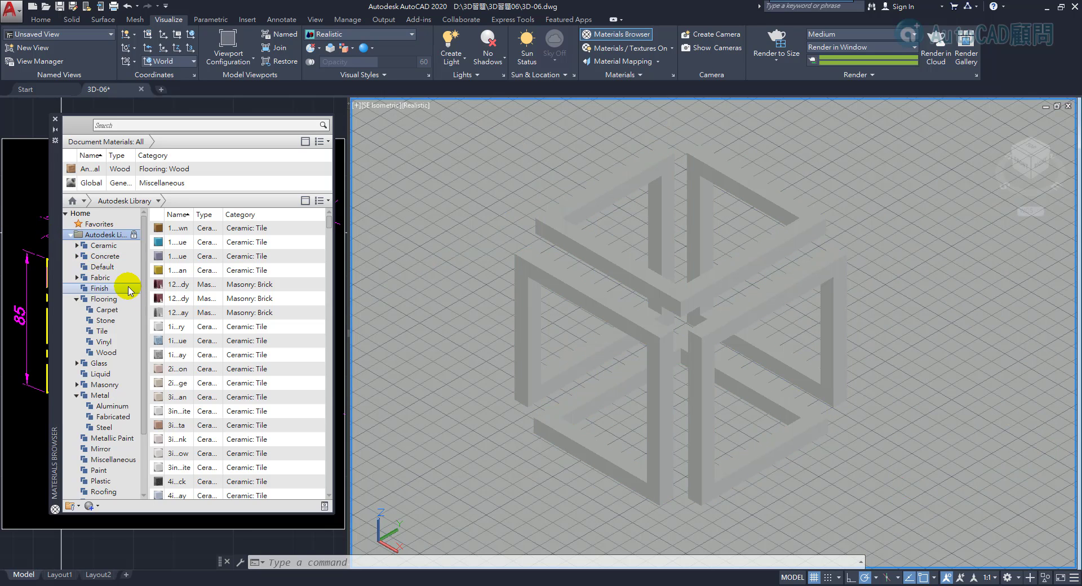
click(112, 353)
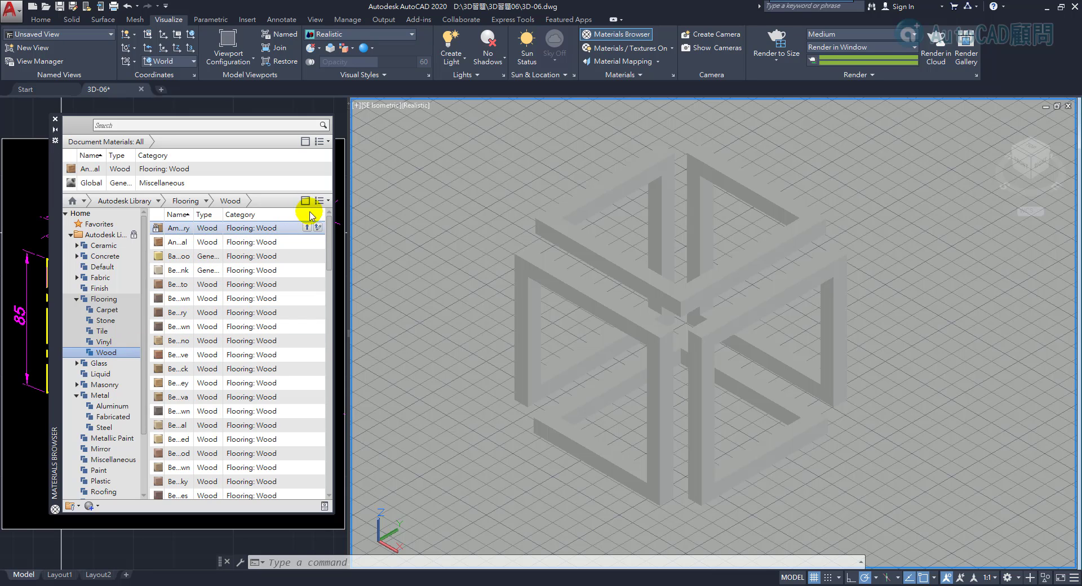
click(328, 200)
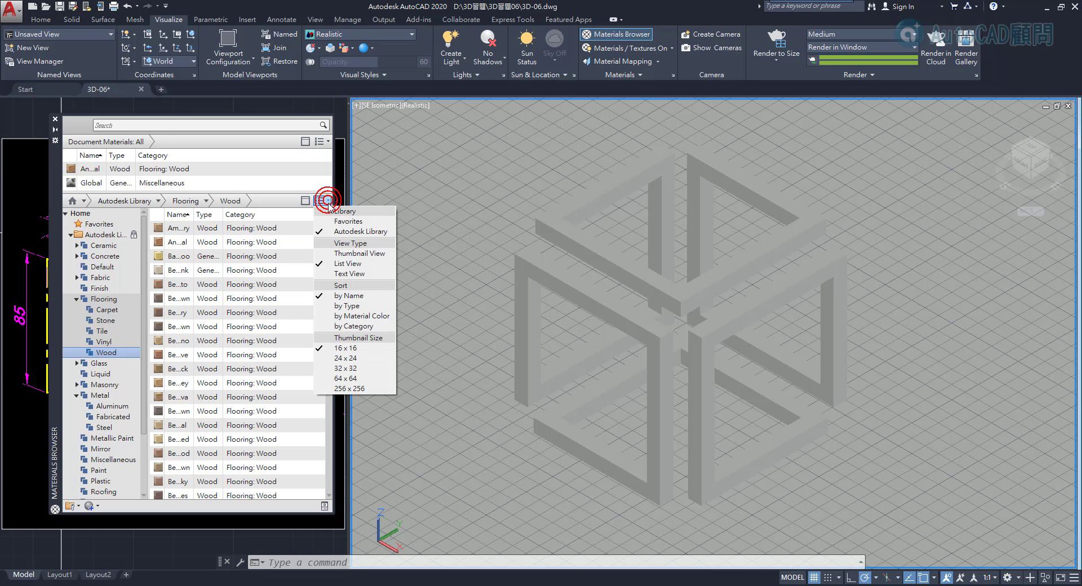
click(334, 253)
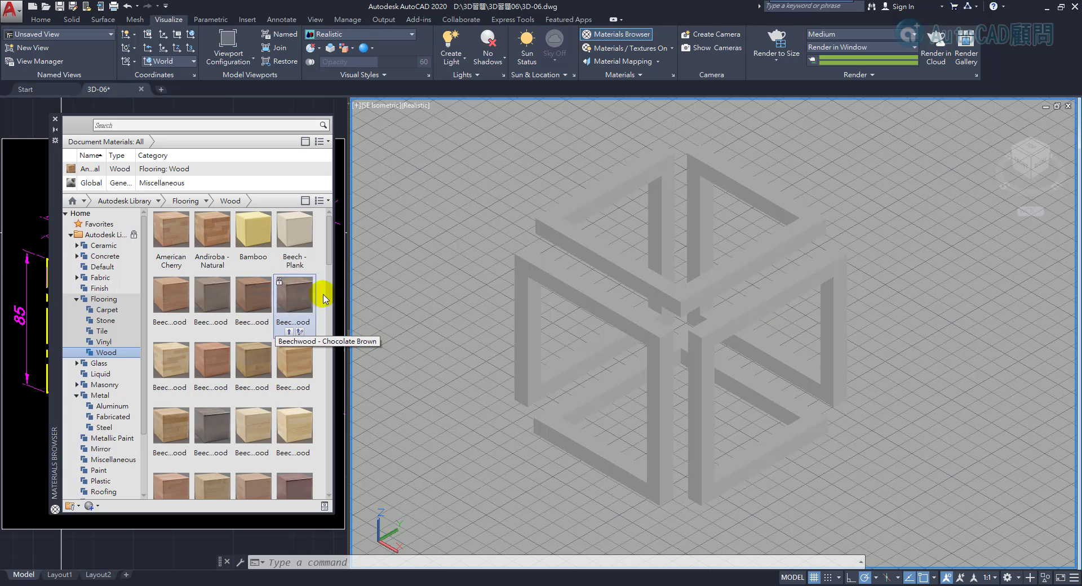
Assign the Andiroba - Natural wood flooring material to the planar surface
drag(284, 302, 409, 296)
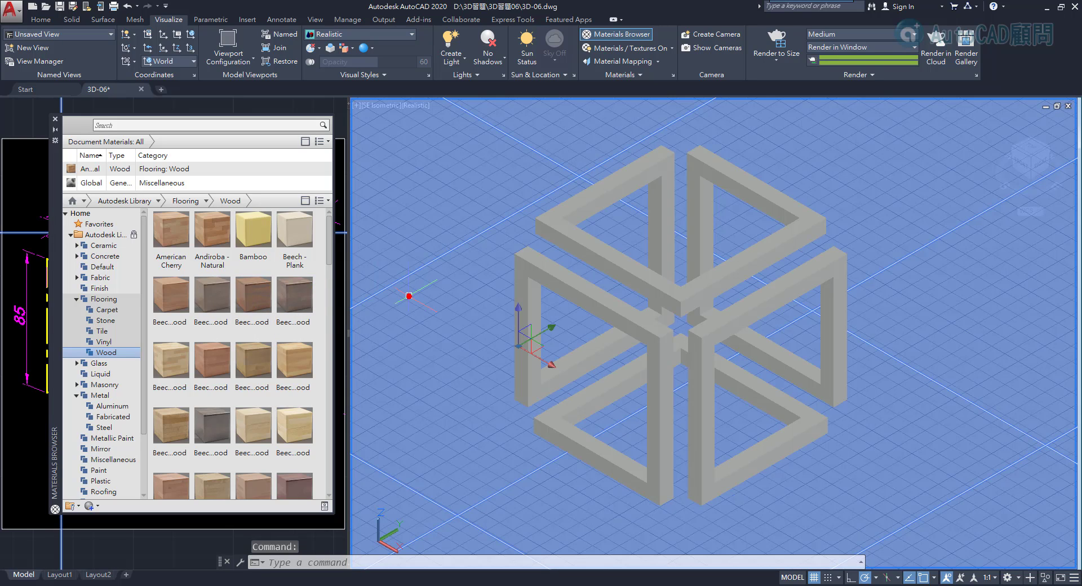
right_click(215, 225)
click(237, 235)
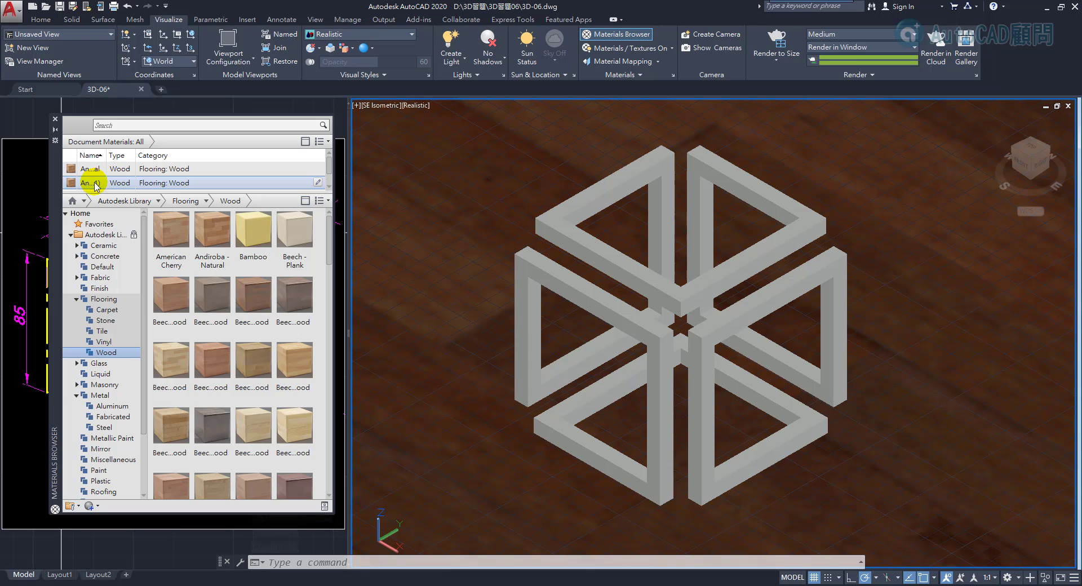
Set the wood image's sample size to 500 in the Andiroba - Natural(1) material and close both editors
double_click(93, 182)
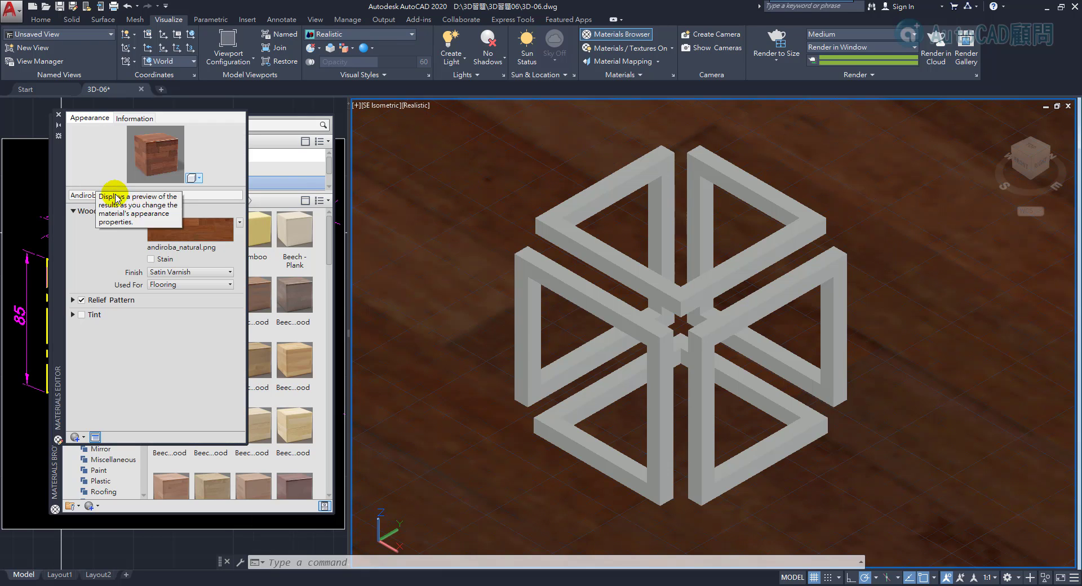
click(194, 236)
click(362, 417)
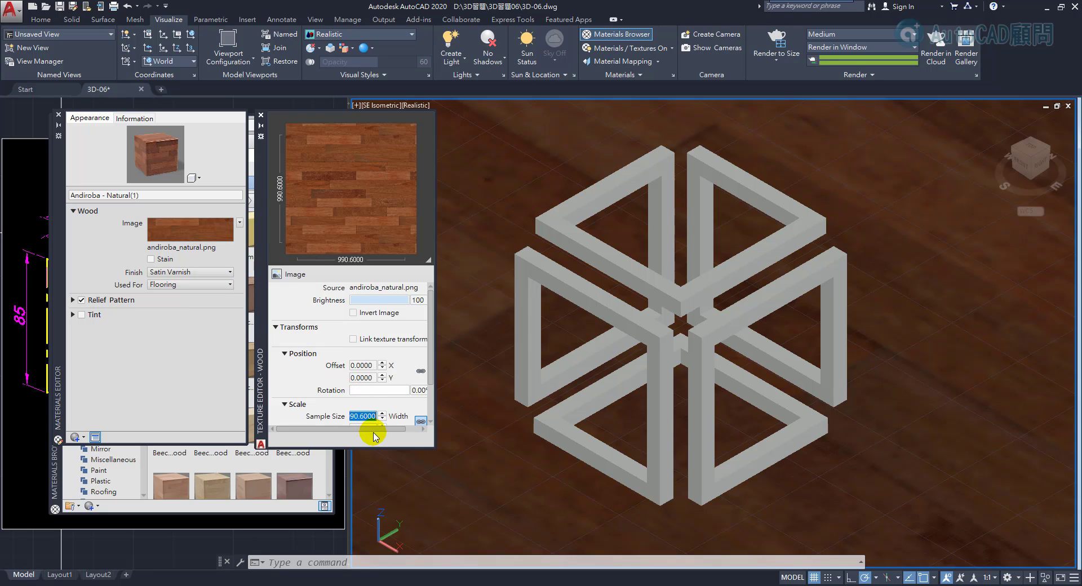
click(381, 380)
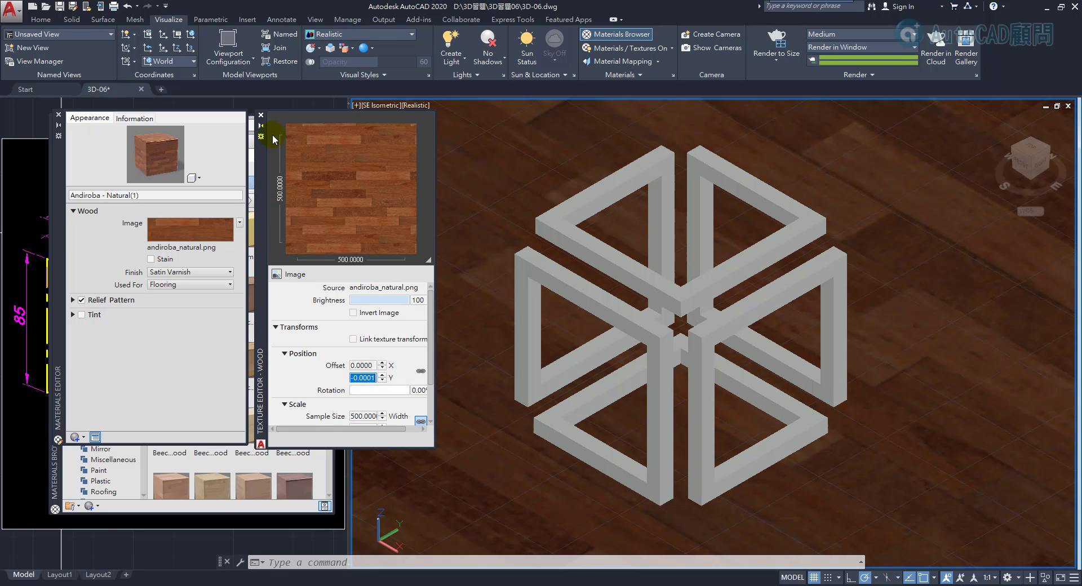
click(261, 115)
click(58, 115)
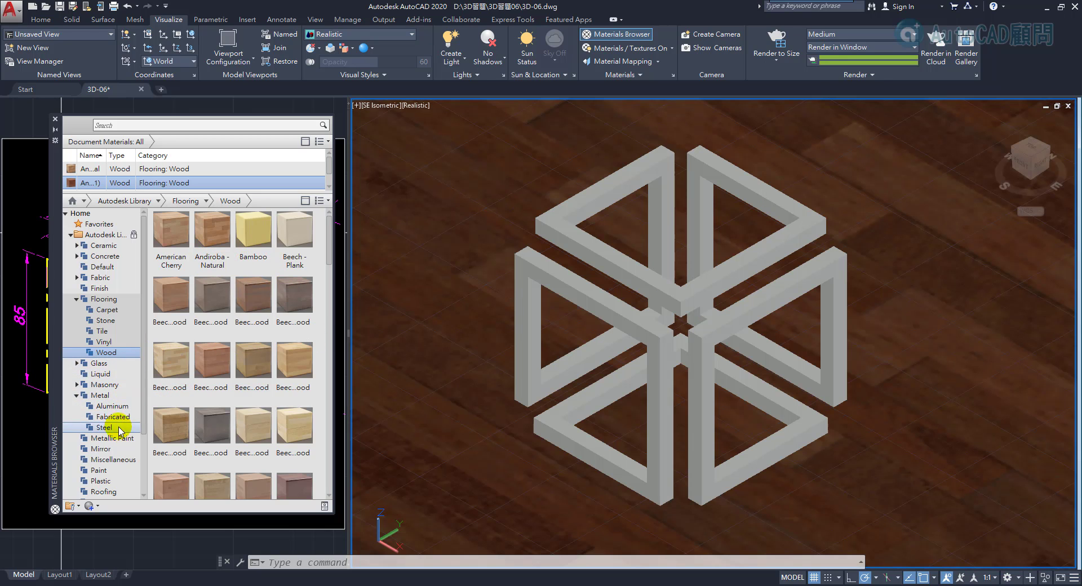
Assign the Glazed - Black material from the Metallic Paint category to the swept frame solid
click(113, 437)
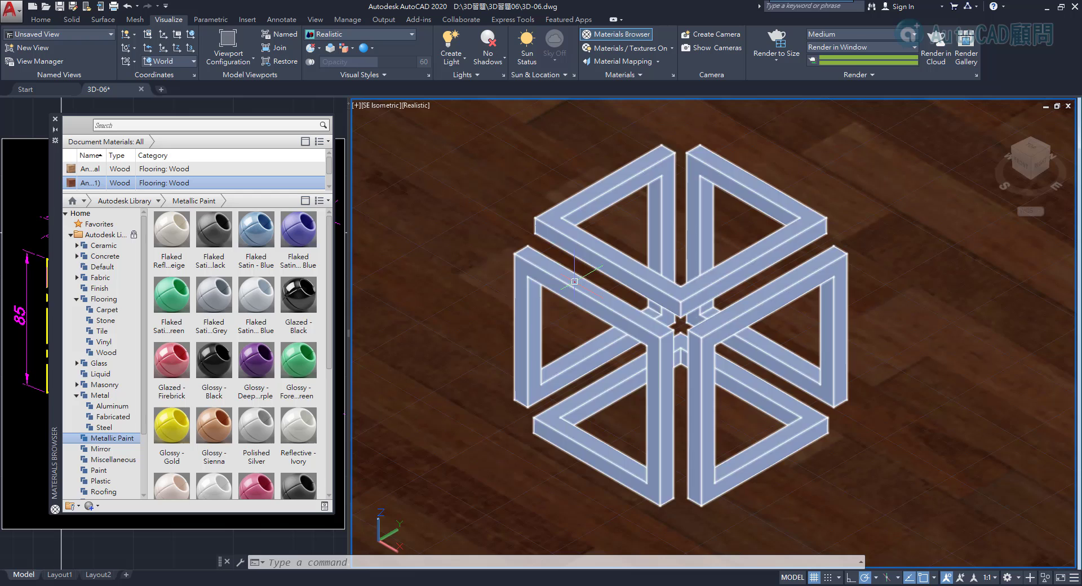
click(565, 288)
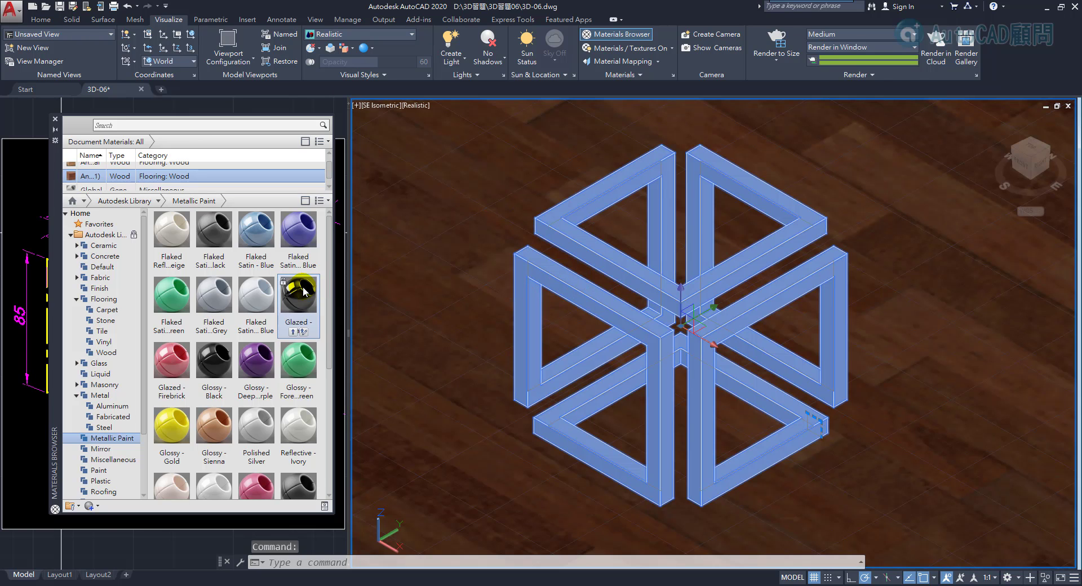
right_click(305, 290)
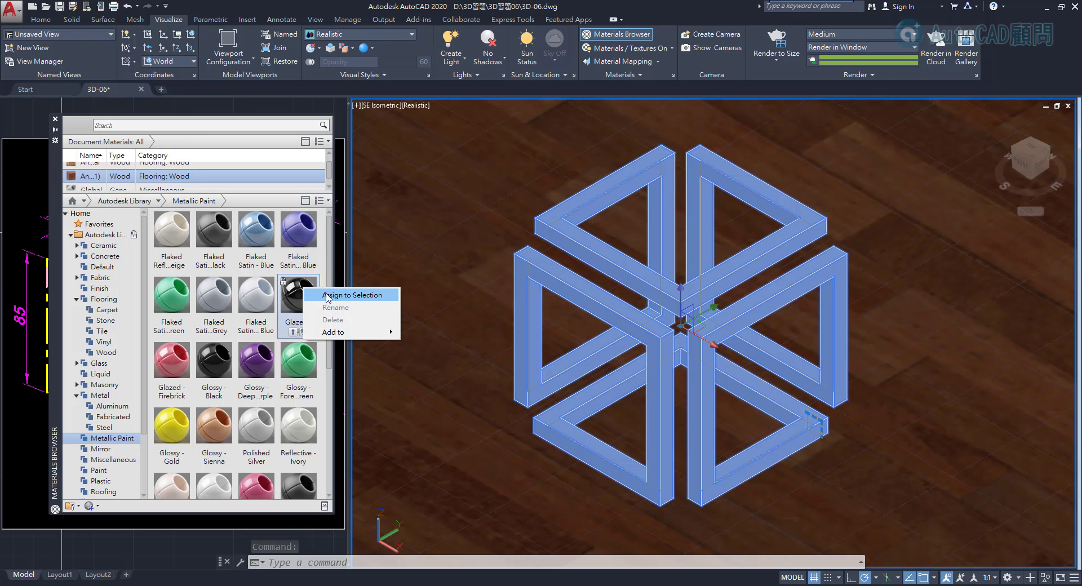
click(327, 295)
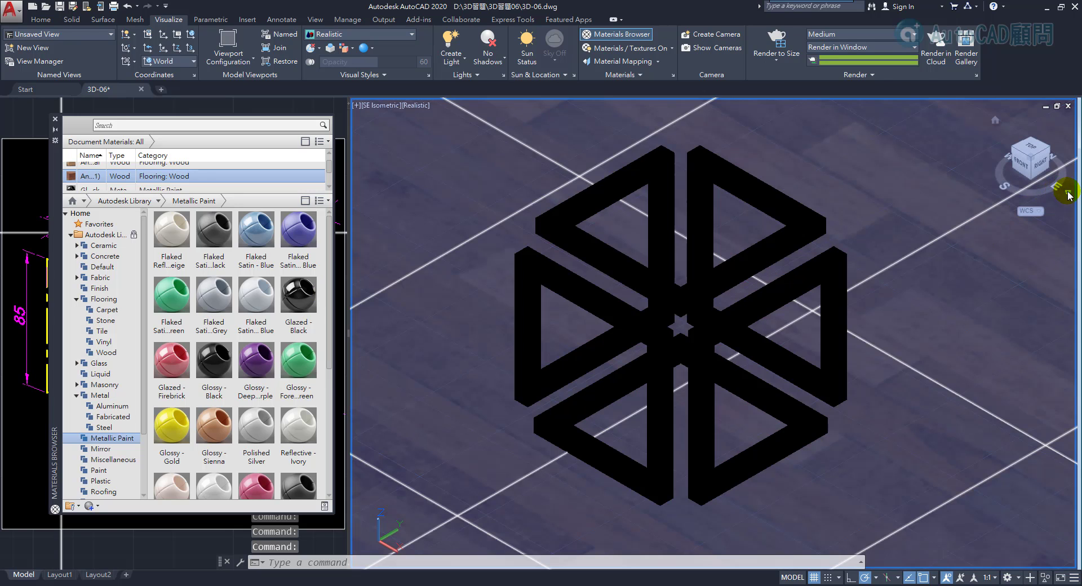
Switch the viewport to perspective projection, then turn on the sun with default lighting off and open the exposure settings
click(1067, 194)
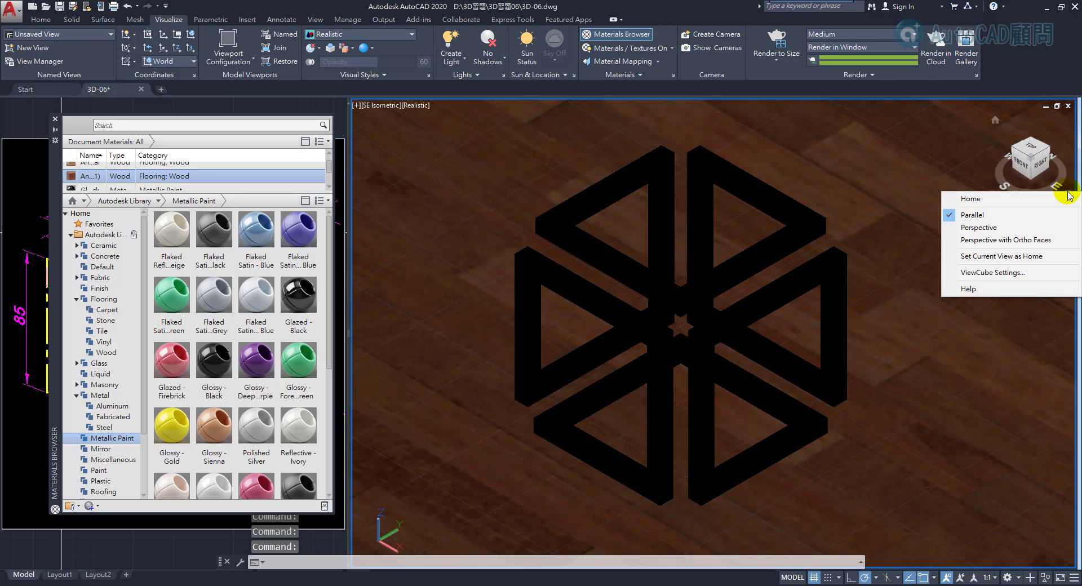
click(979, 227)
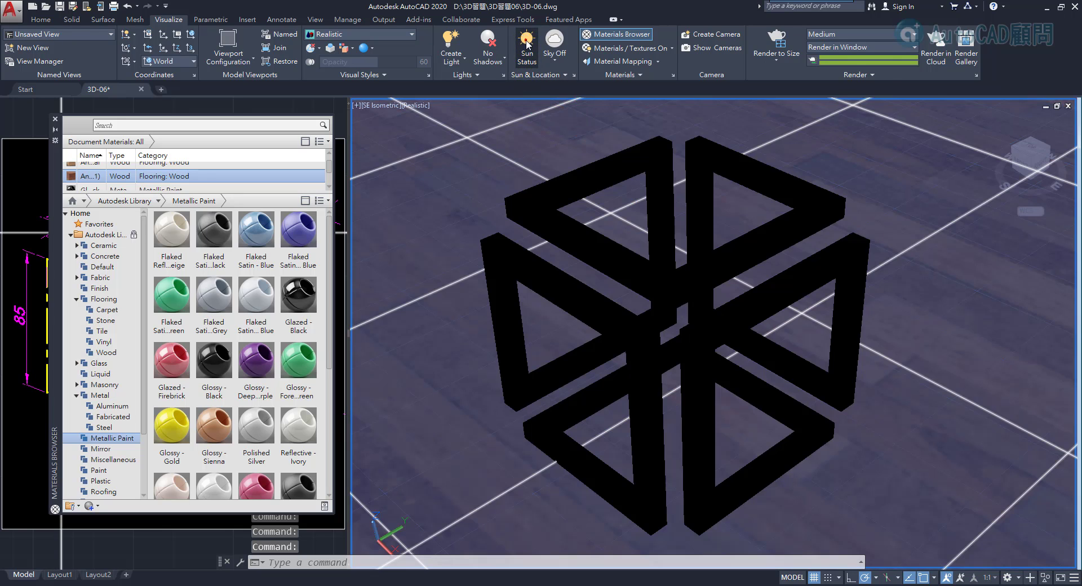
click(526, 44)
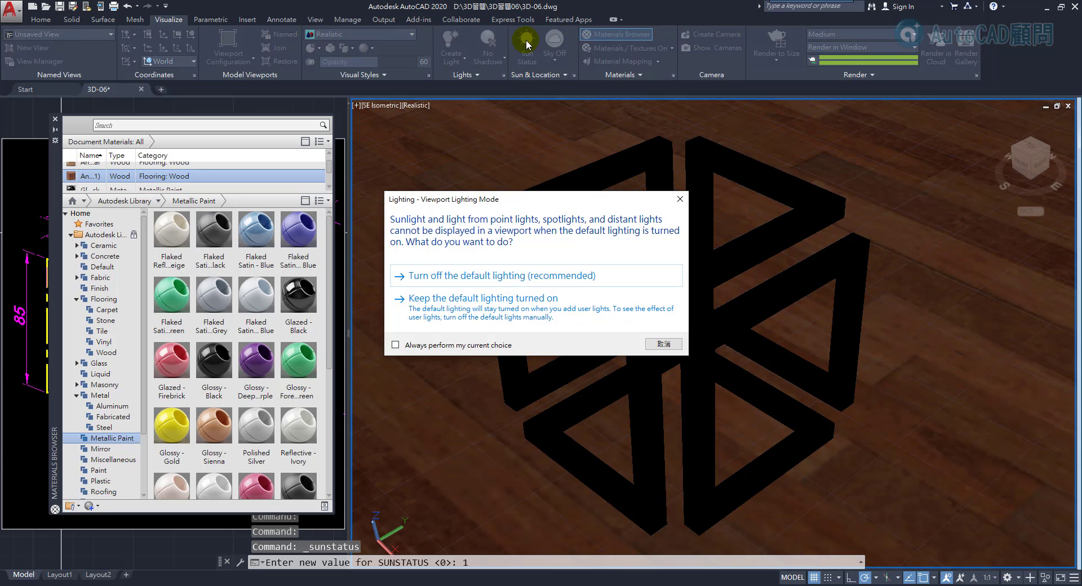
click(514, 276)
click(514, 282)
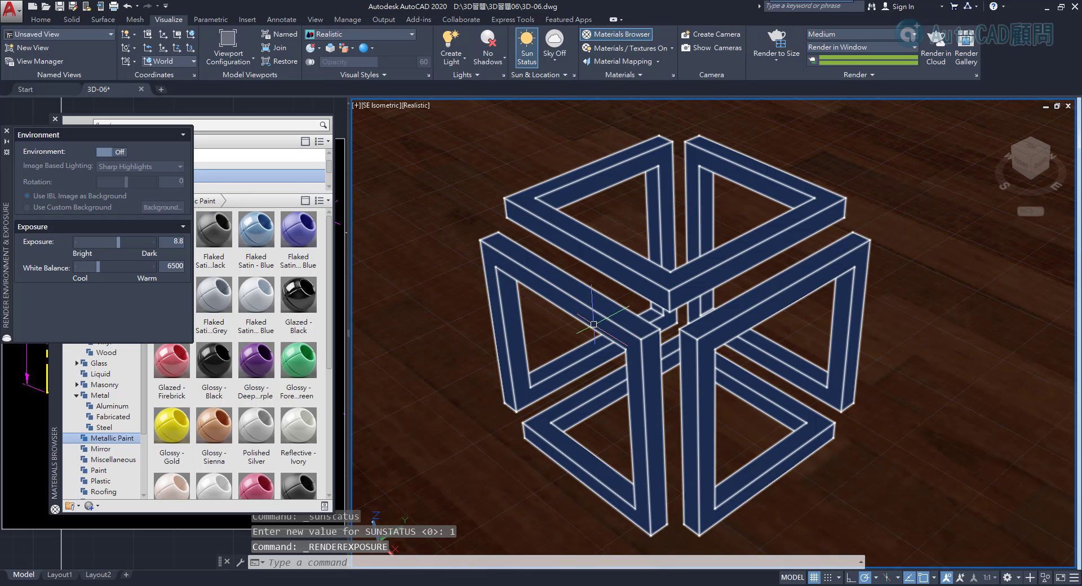
Turn on the render environment with Sharp Highlights as the image-based lighting for a closer view of the frame
text(Z)
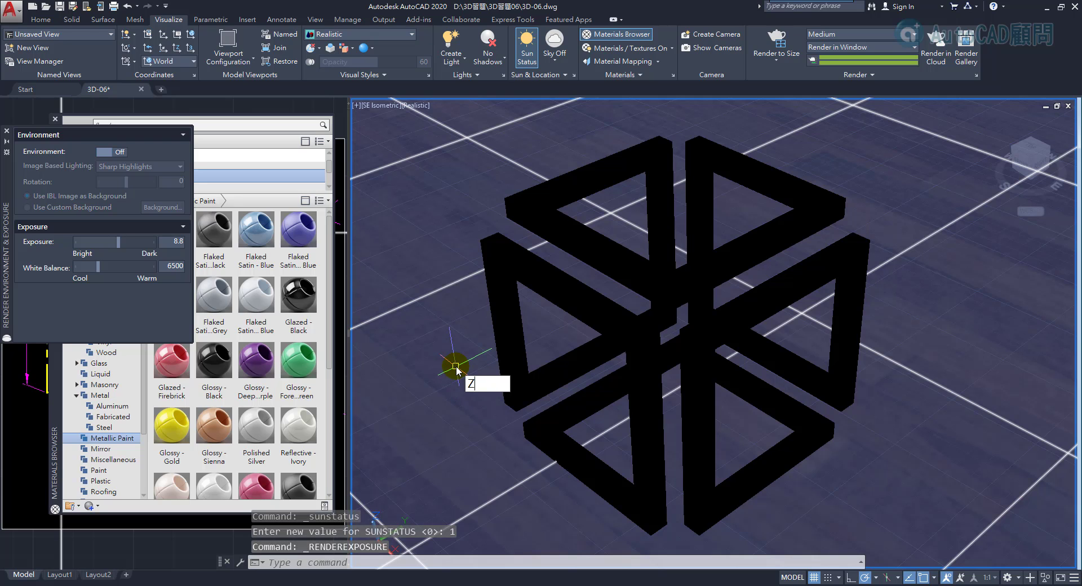
key(Return)
click(451, 148)
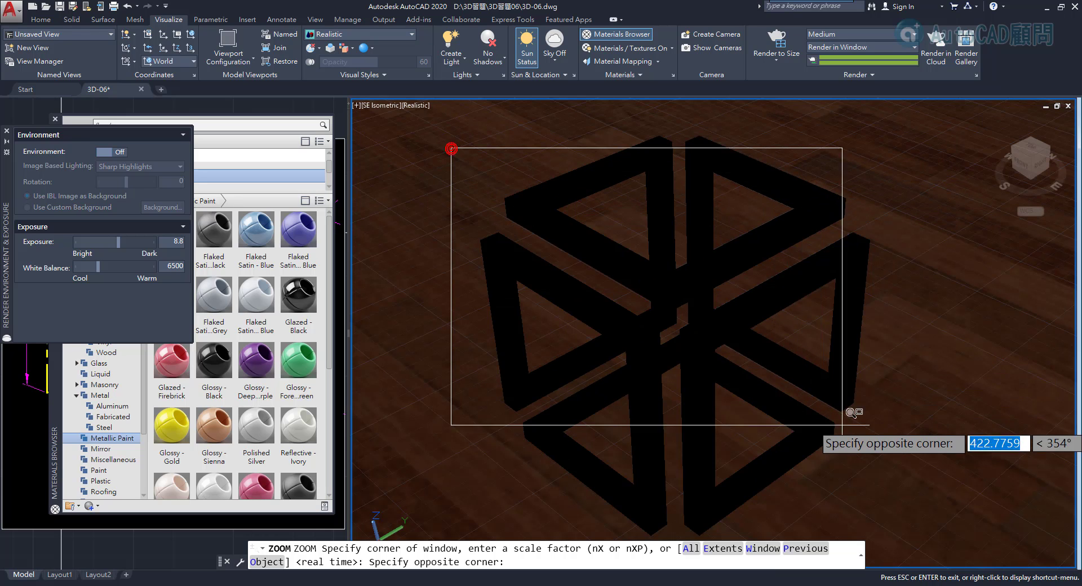
click(908, 512)
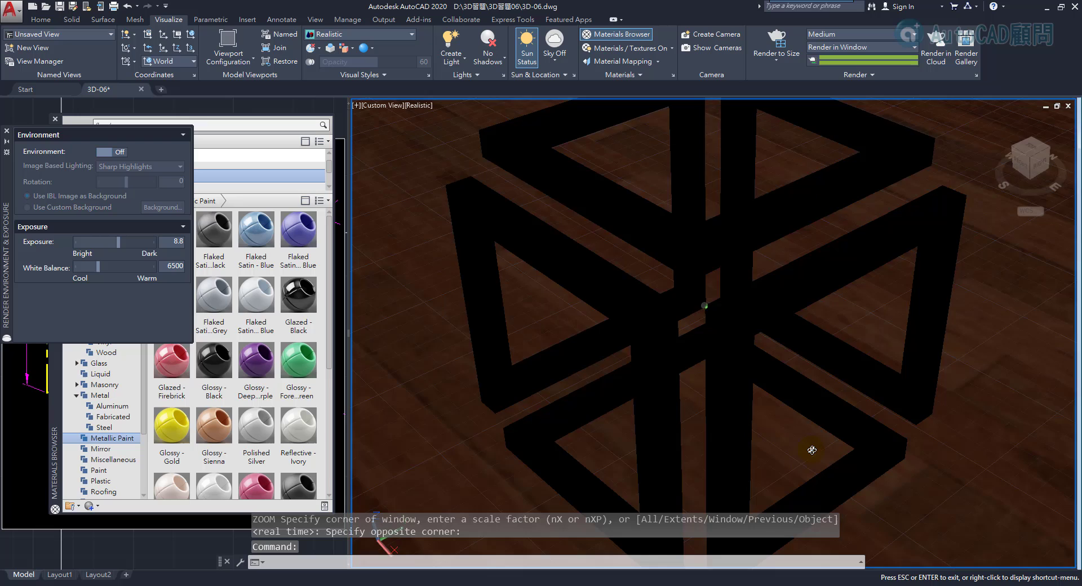
mouse_move(812, 449)
shift+middle_down()
mouse_move(799, 423)
mouse_move(798, 442)
shift+middle_up()
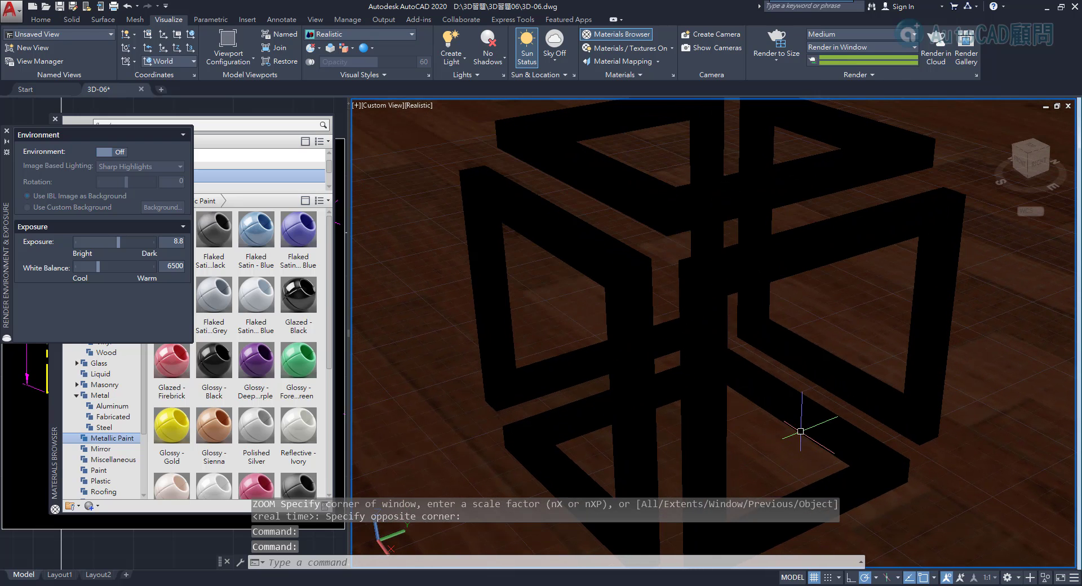
click(115, 152)
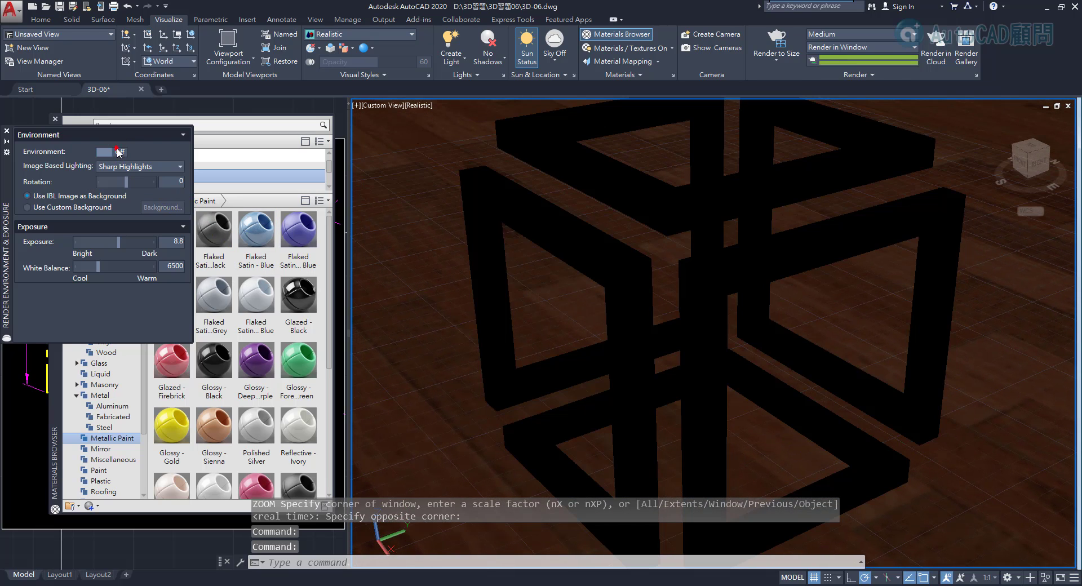
click(138, 165)
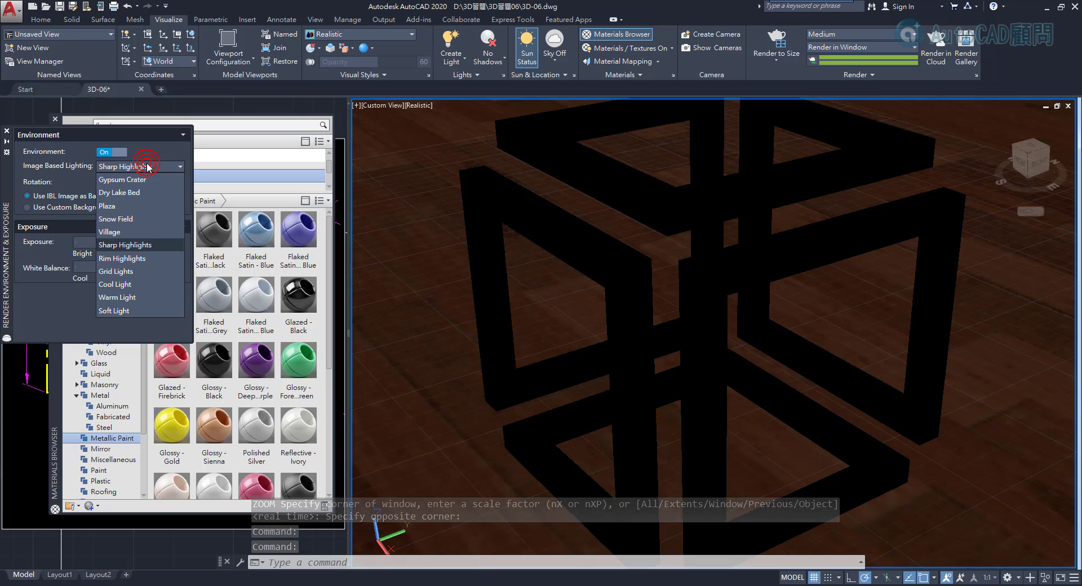
click(135, 246)
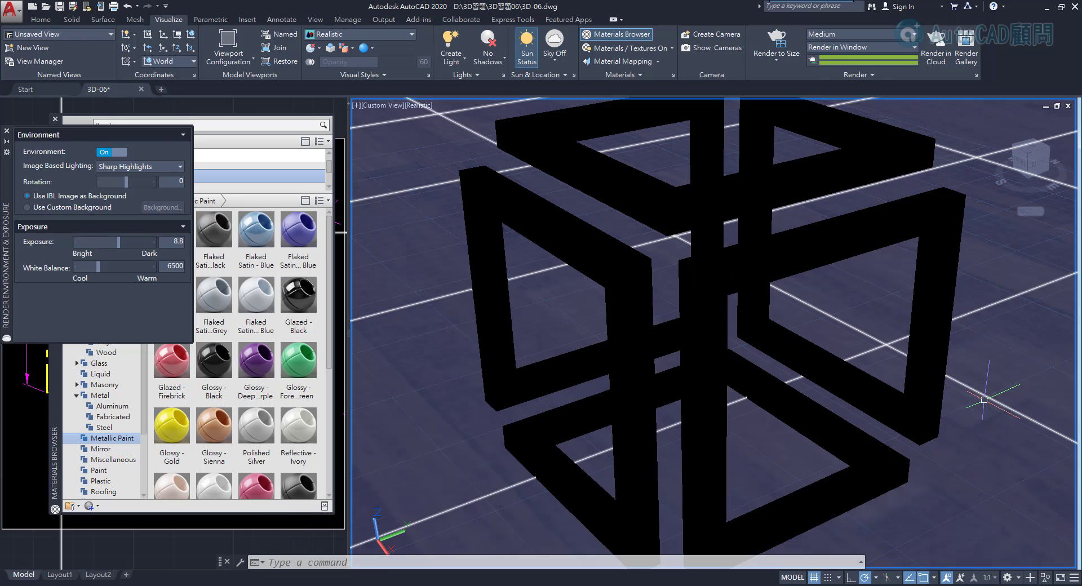
Render the current perspective view of the black frame on the wood floor, then close the render window
text(RR)
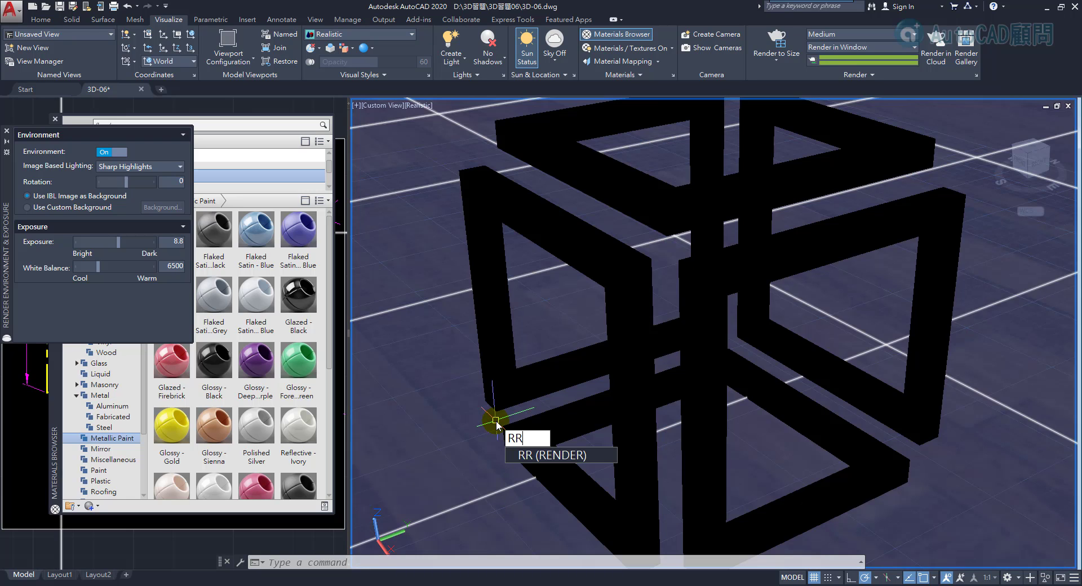
key(Return)
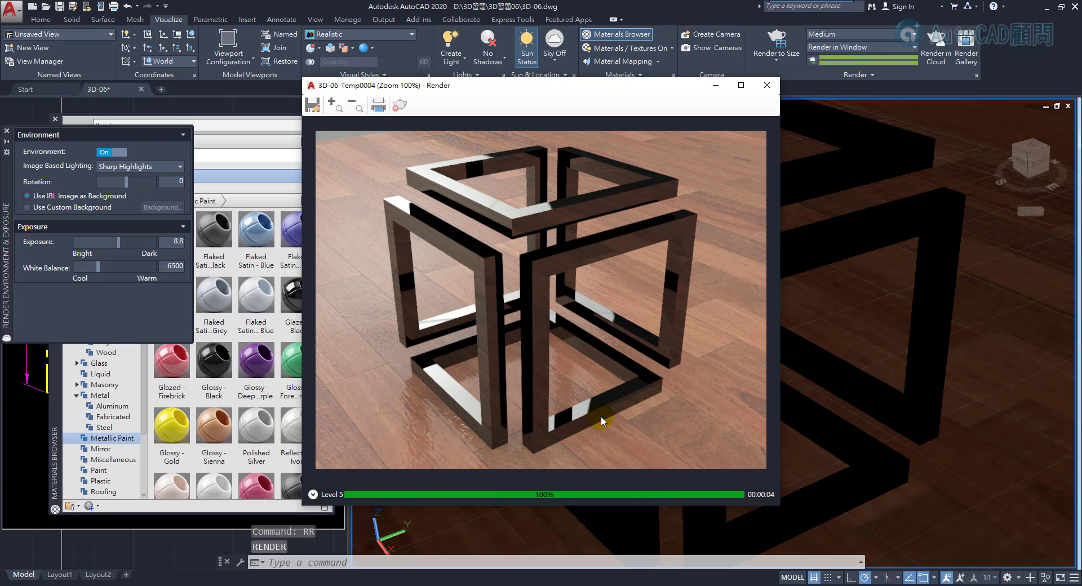
click(767, 86)
Render the frame from a higher, rotated viewing angle and close the render window
shift+middle_drag(755, 319, 786, 342)
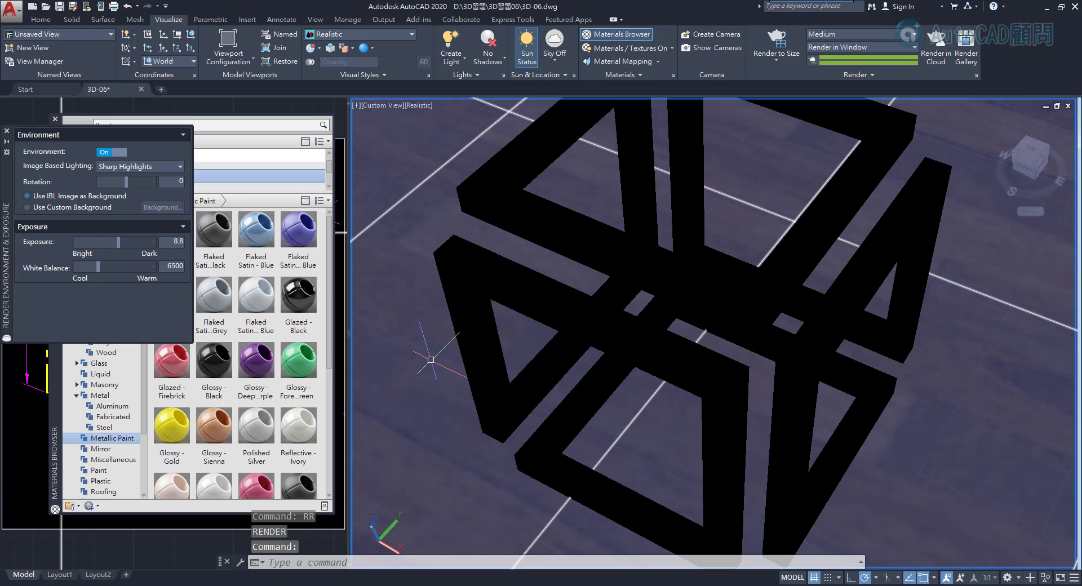
text(RR)
key(Return)
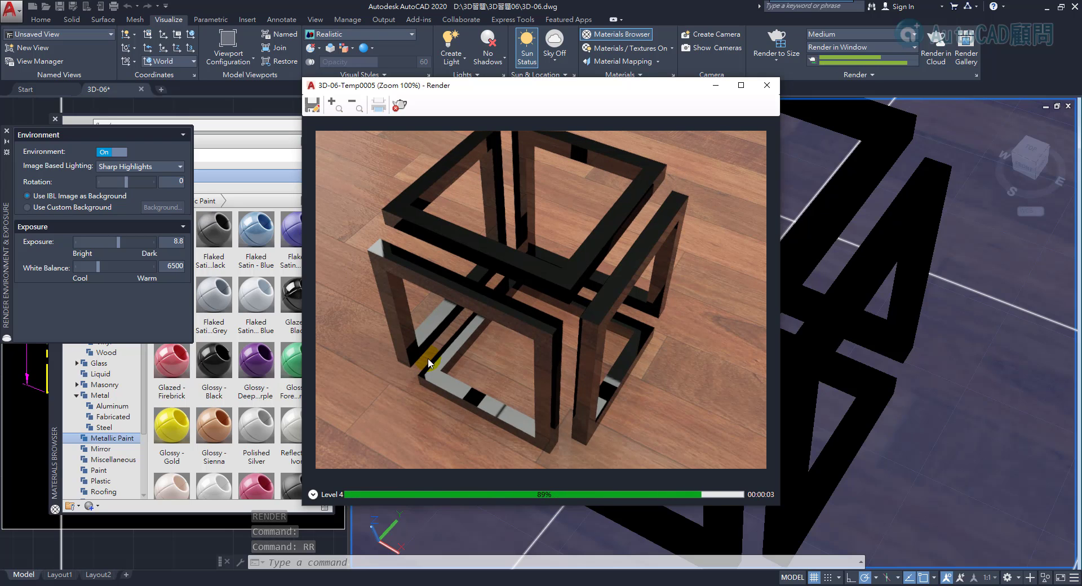
click(767, 86)
Render the scene again from a slightly adjusted viewpoint that shows more of the frame, then close the result
click(740, 319)
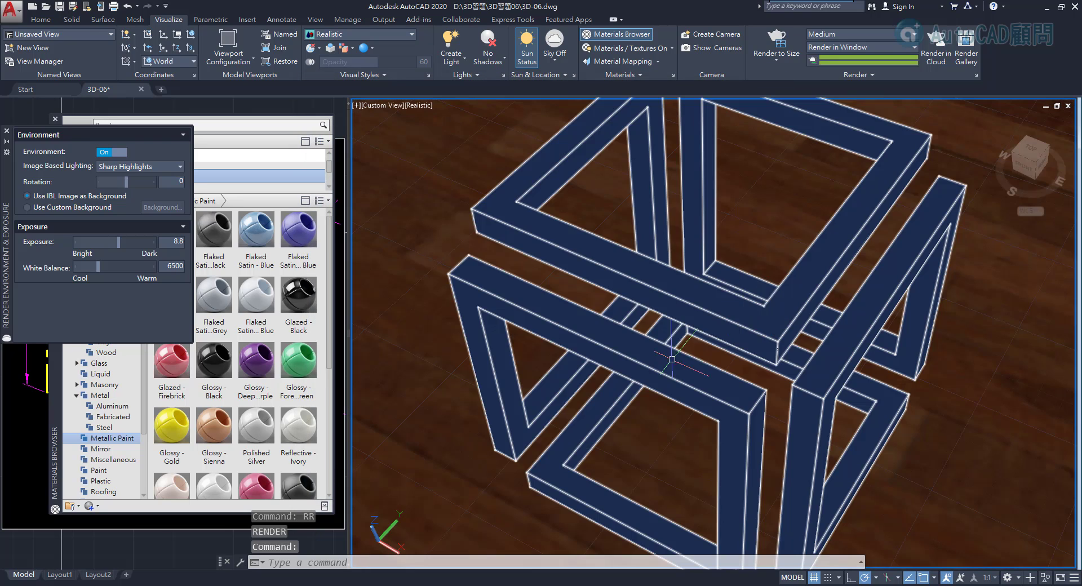
text(rr)
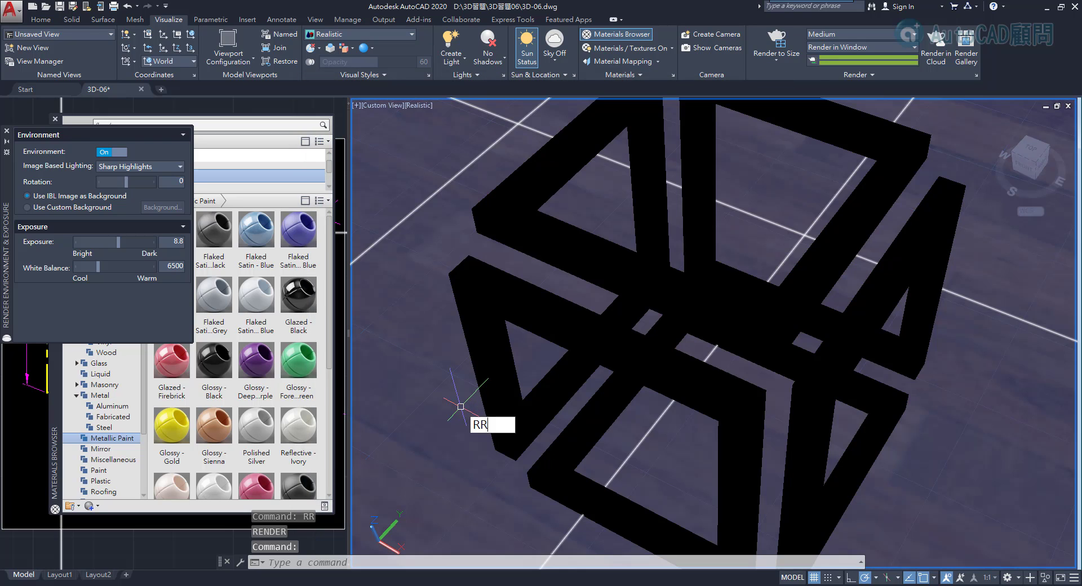
key(Return)
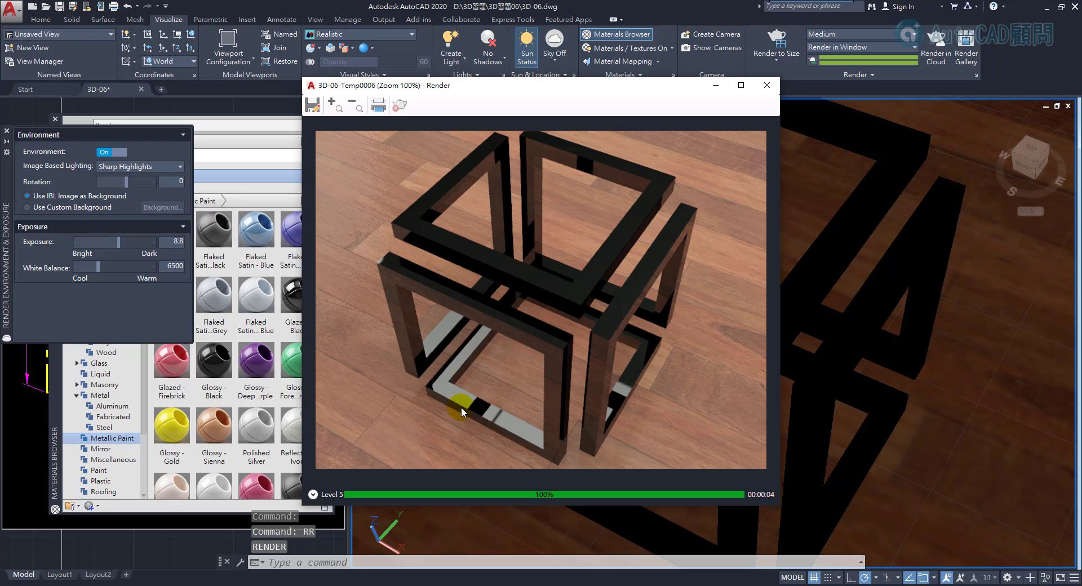
click(766, 87)
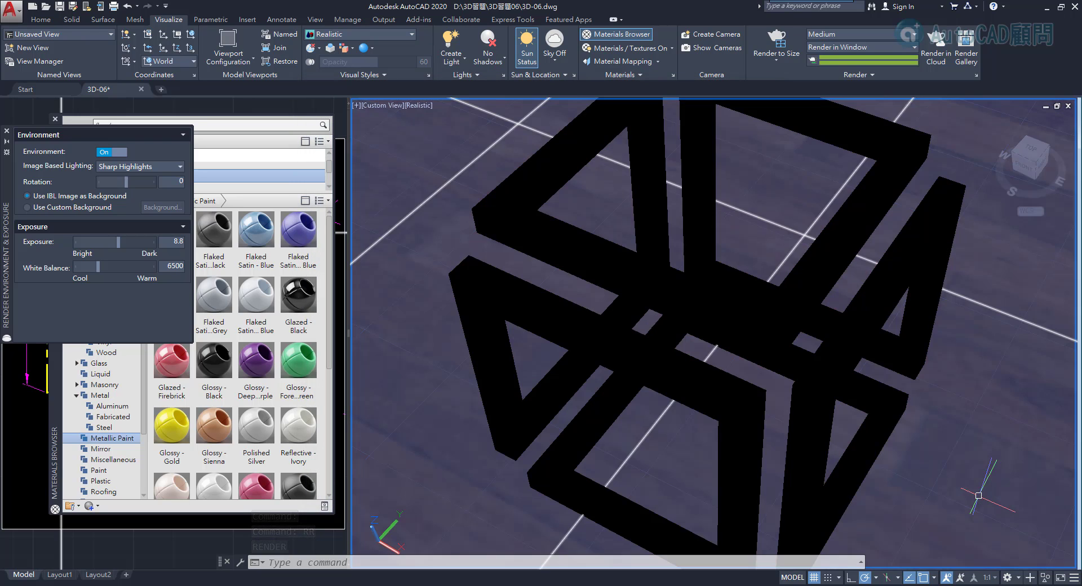